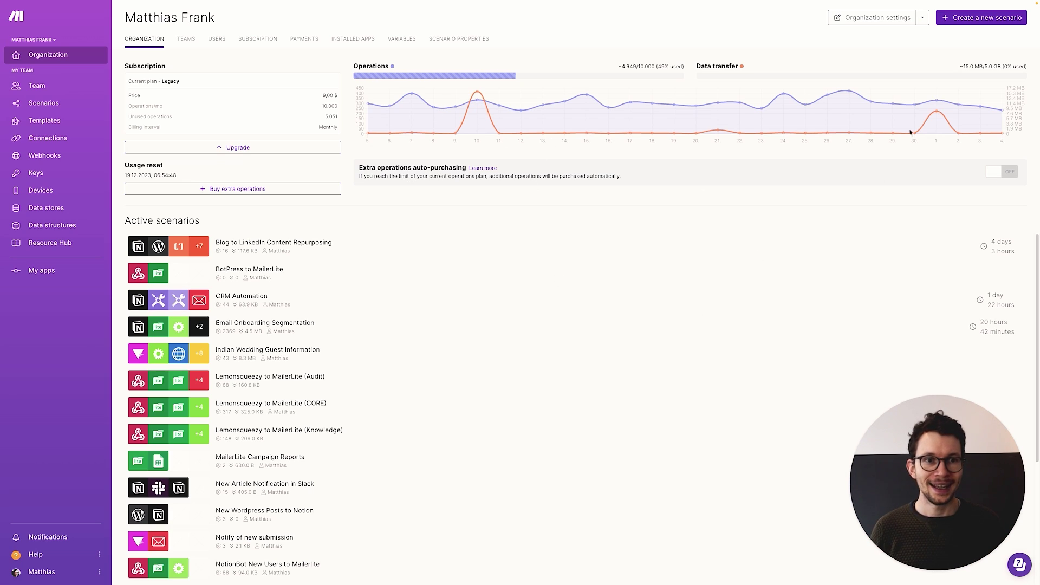
# Create a new scenario and name it "Simple Notifications for Notion"
pyautogui.click(971, 19)
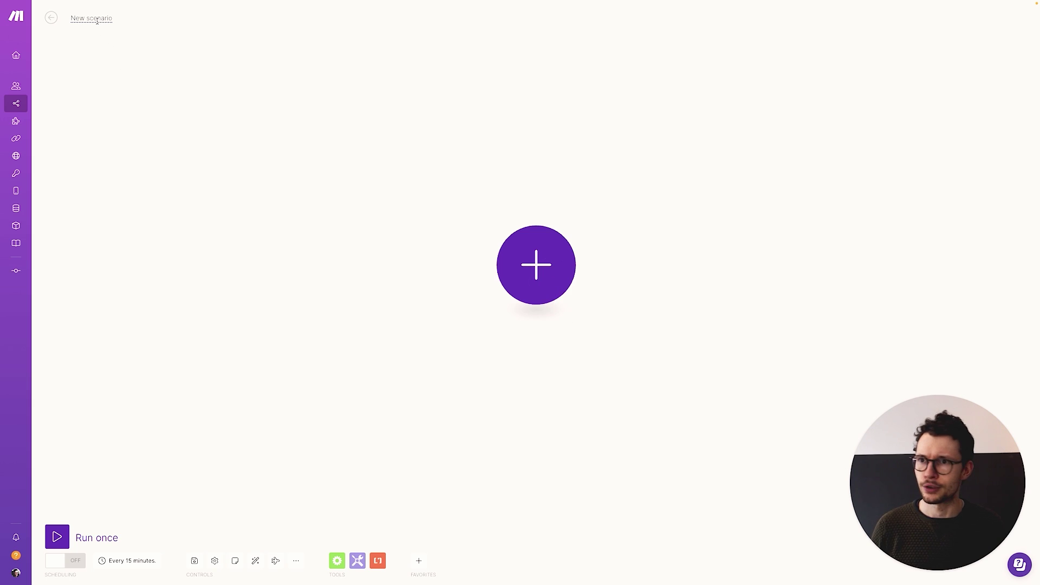
pyautogui.press('super+a')
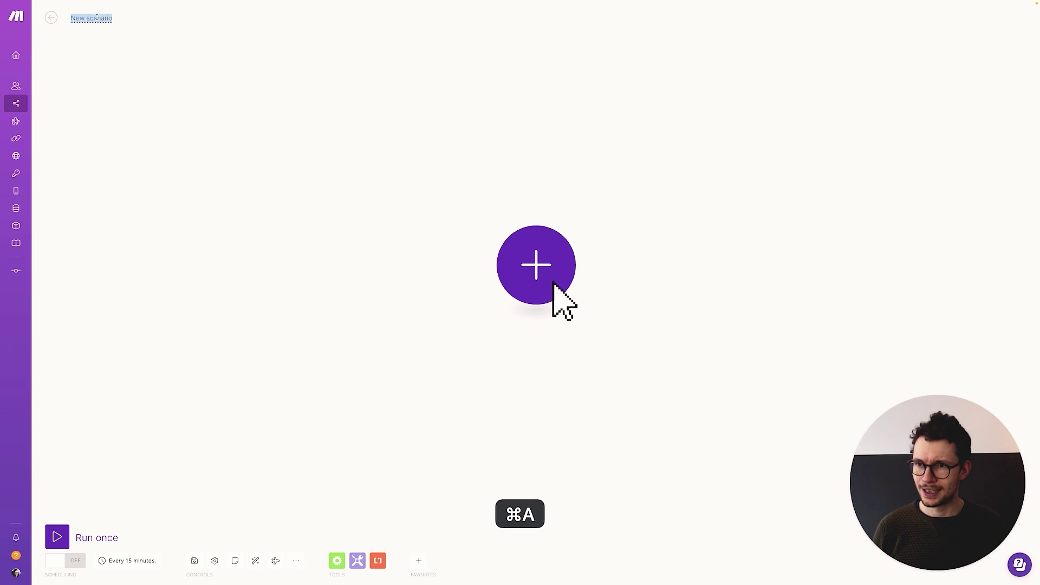
pyautogui.write('Simple Notifications for Notion')
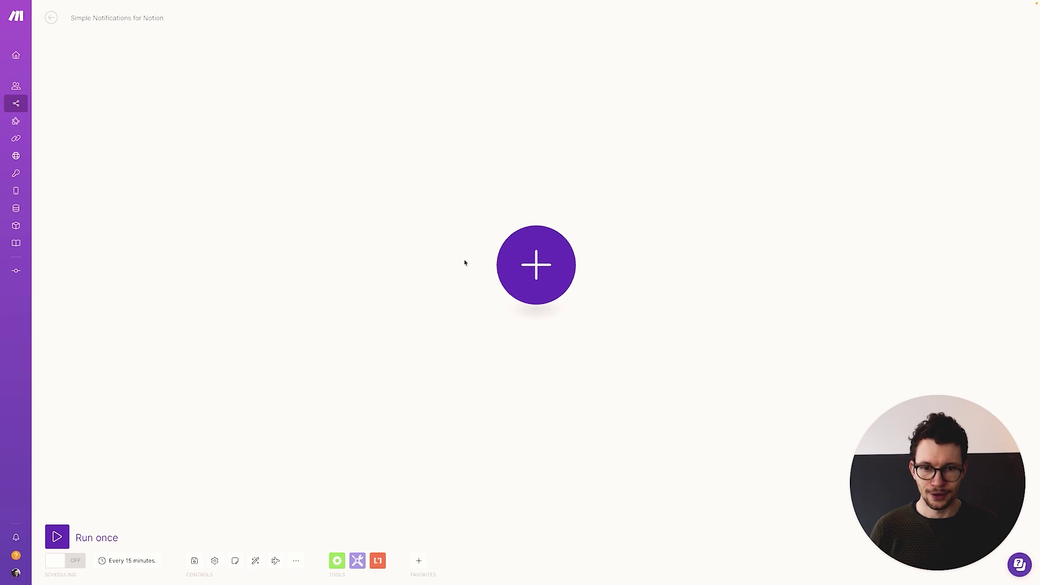
# Add a Notion Search Objects module as the first module and set its connection to "My Notion connection (Sandbox)"
pyautogui.click(532, 258)
pyautogui.write('notion')
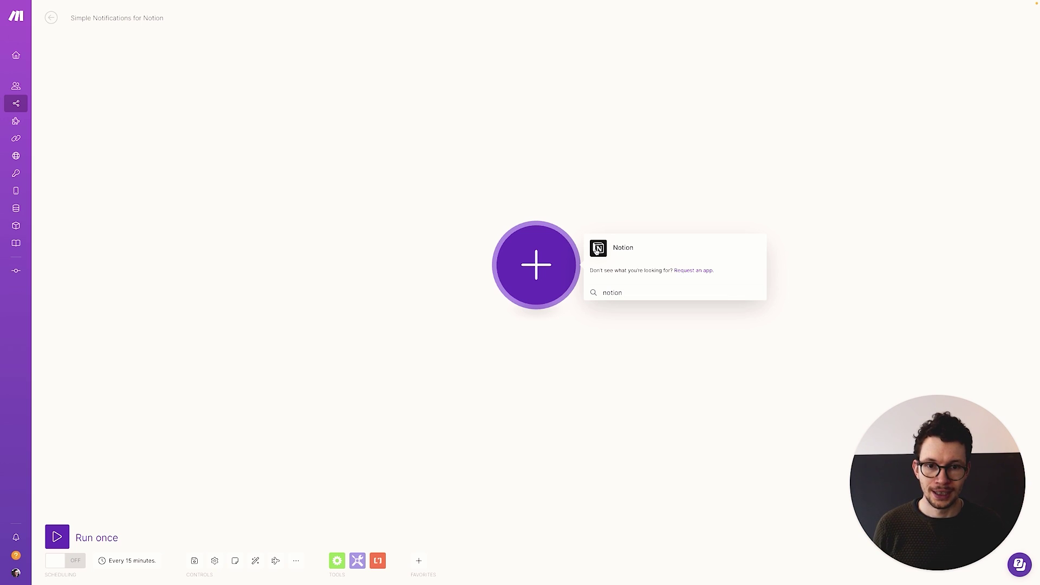
pyautogui.click(603, 248)
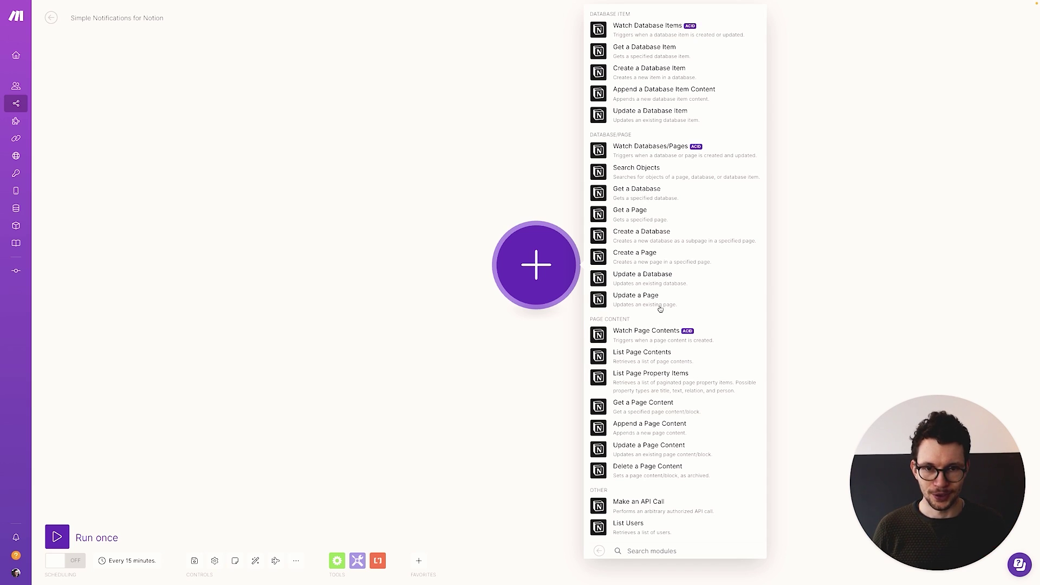
pyautogui.click(616, 177)
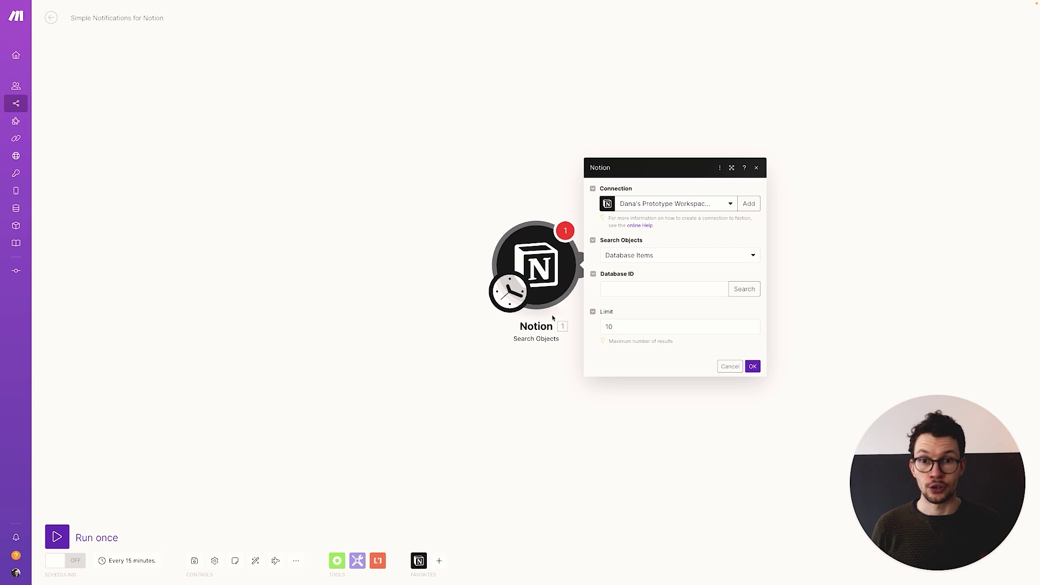
pyautogui.click(638, 208)
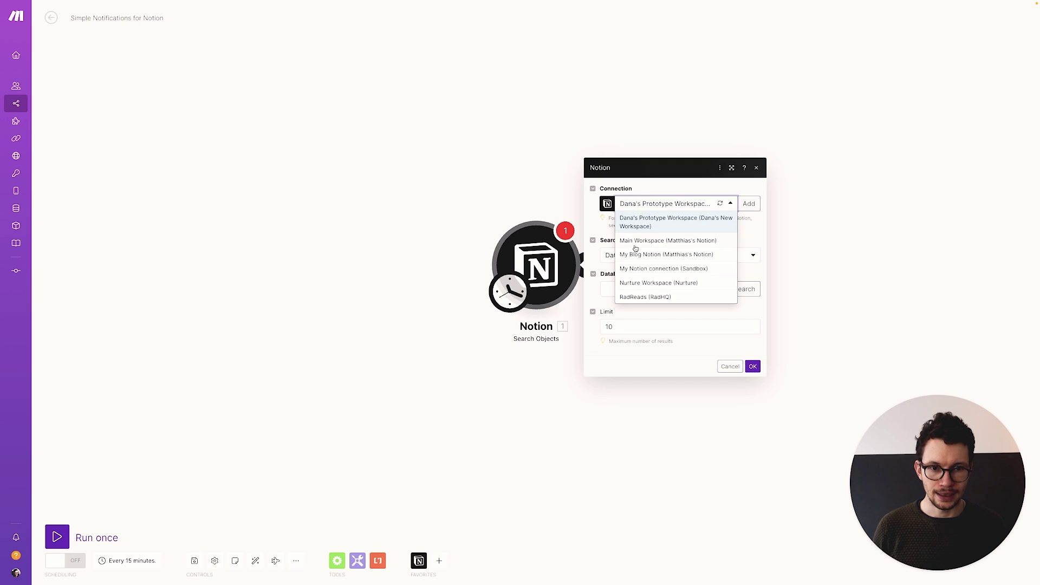
pyautogui.click(684, 271)
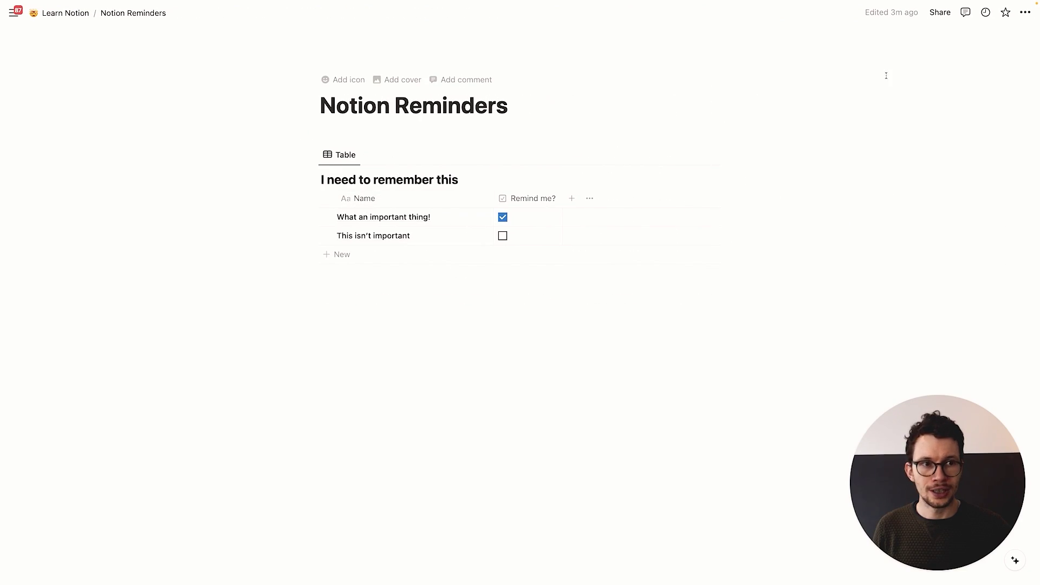
# On the Notion Reminders page in Notion, add the Integromat connection
pyautogui.click(1024, 13)
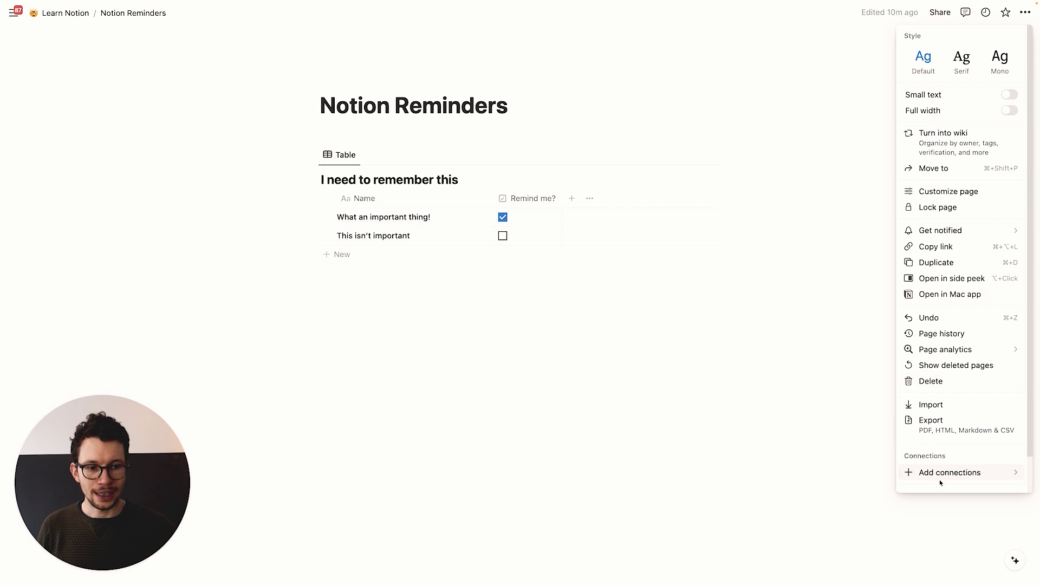
pyautogui.moveTo(940, 481)
pyautogui.write('integr')
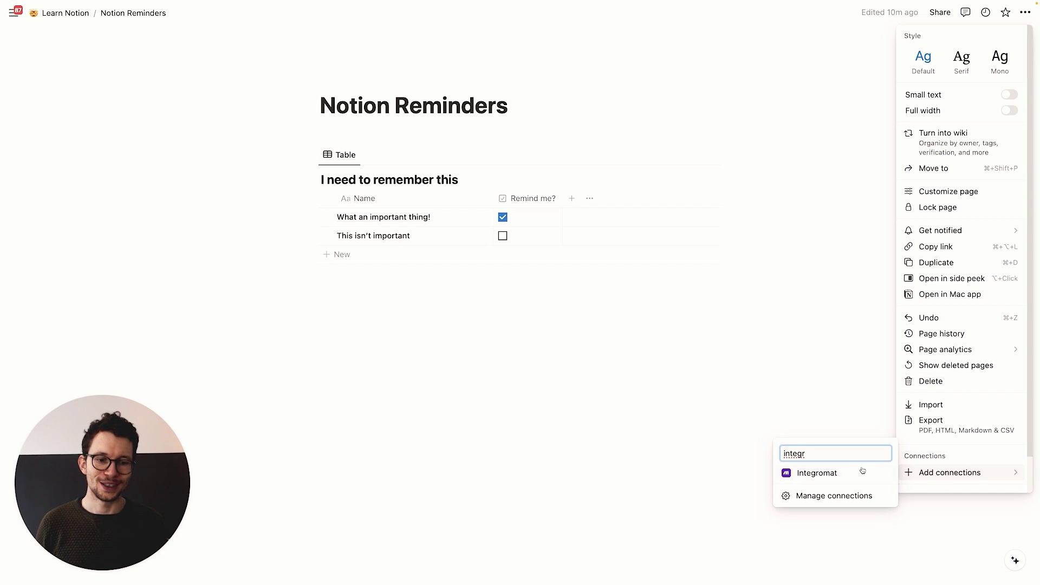
pyautogui.click(836, 480)
pyautogui.click(542, 297)
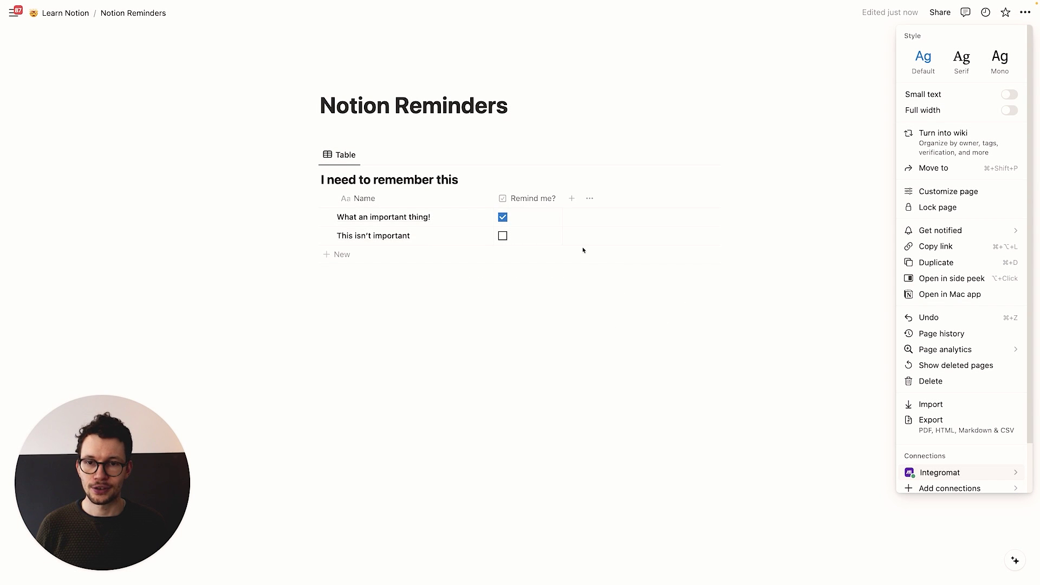
pyautogui.click(438, 197)
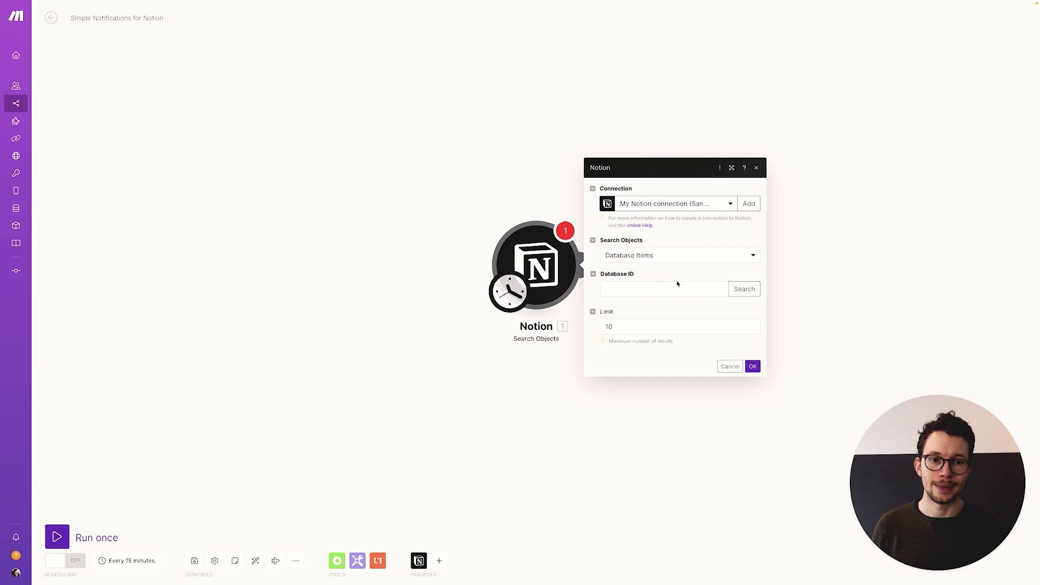
# Back in Make, search for the database with "i need to" and select "I need to remember this" as the Notion module's database
pyautogui.click(744, 289)
pyautogui.click(798, 288)
pyautogui.hotkey('ctrl', 'Right')
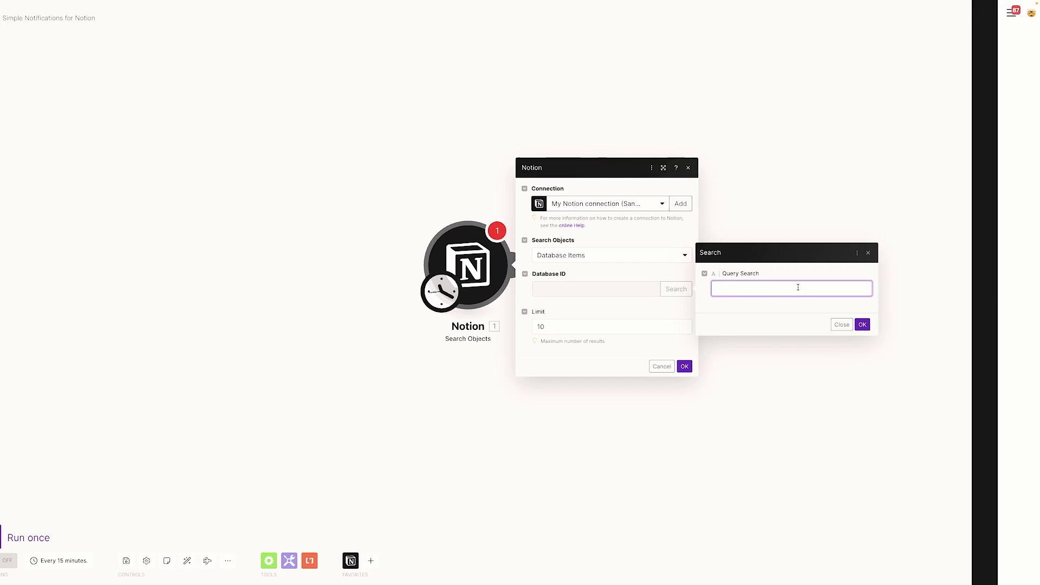
pyautogui.hotkey('ctrl', 'Left')
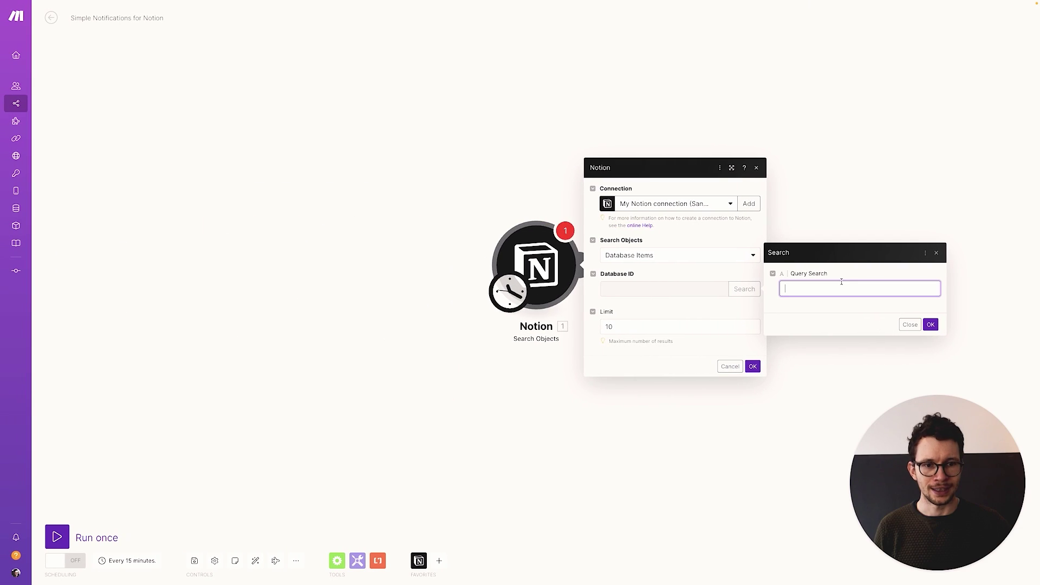
pyautogui.write('i need to')
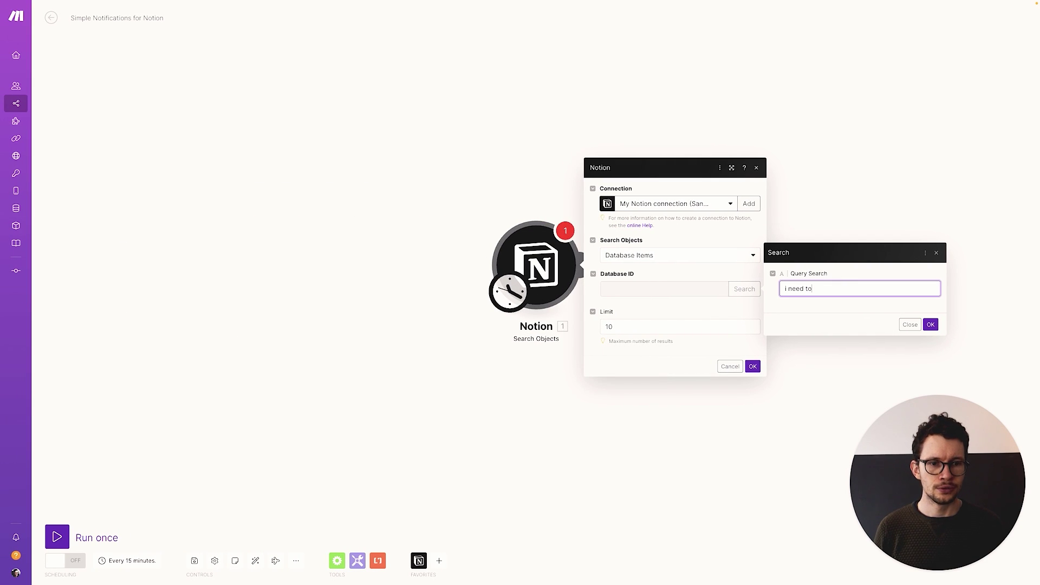
pyautogui.click(929, 323)
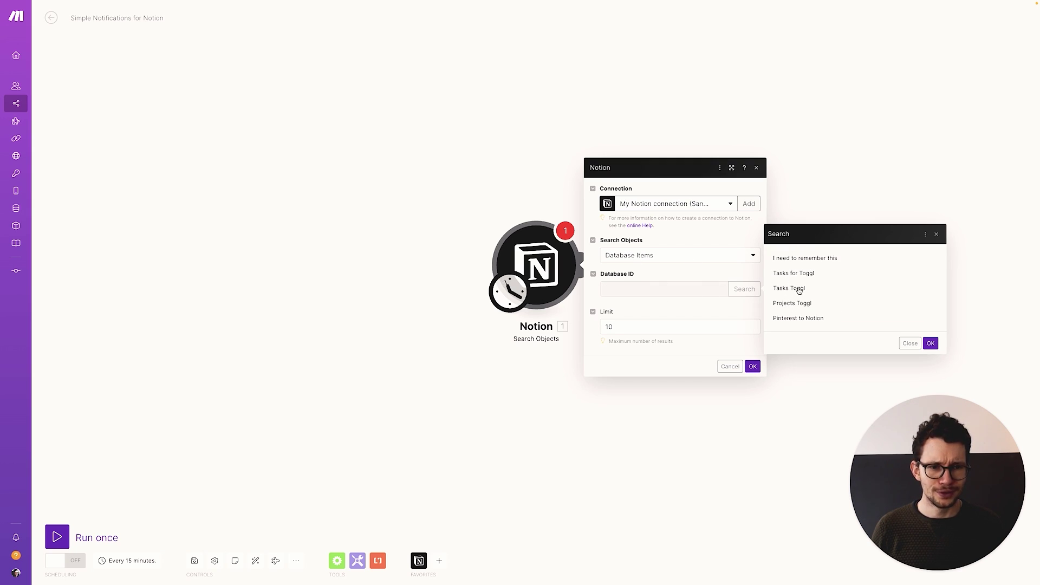
pyautogui.click(800, 258)
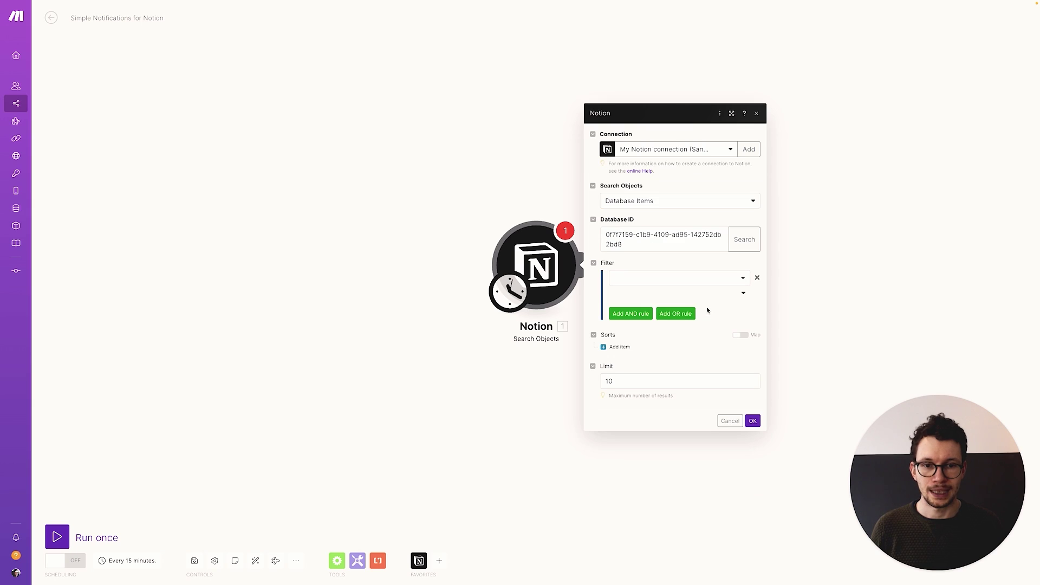
# Filter the database items where the "Remind me?" checkbox equals true, and save the Notion module's settings
pyautogui.click(641, 278)
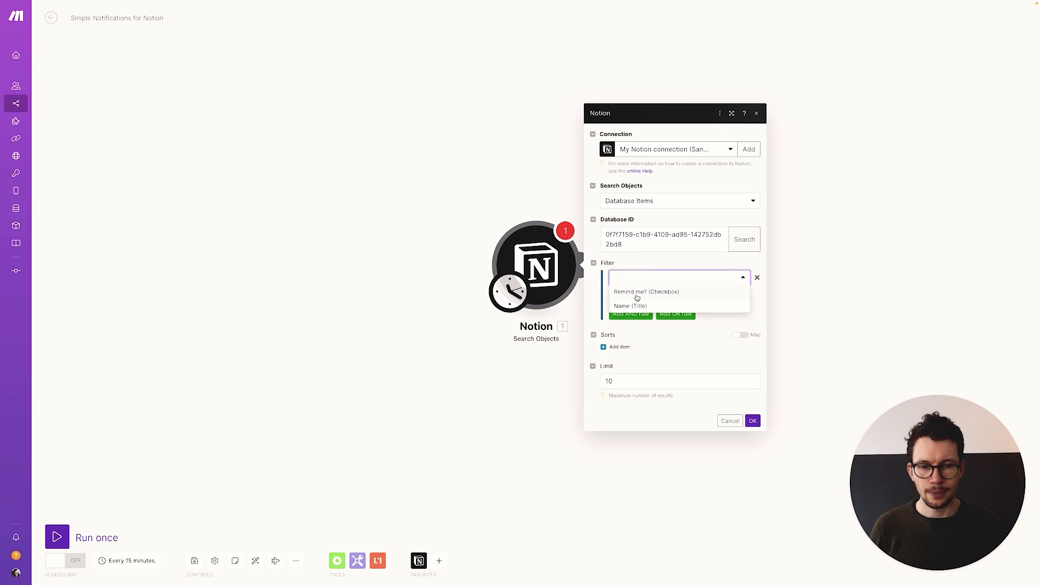
pyautogui.click(662, 293)
pyautogui.click(640, 297)
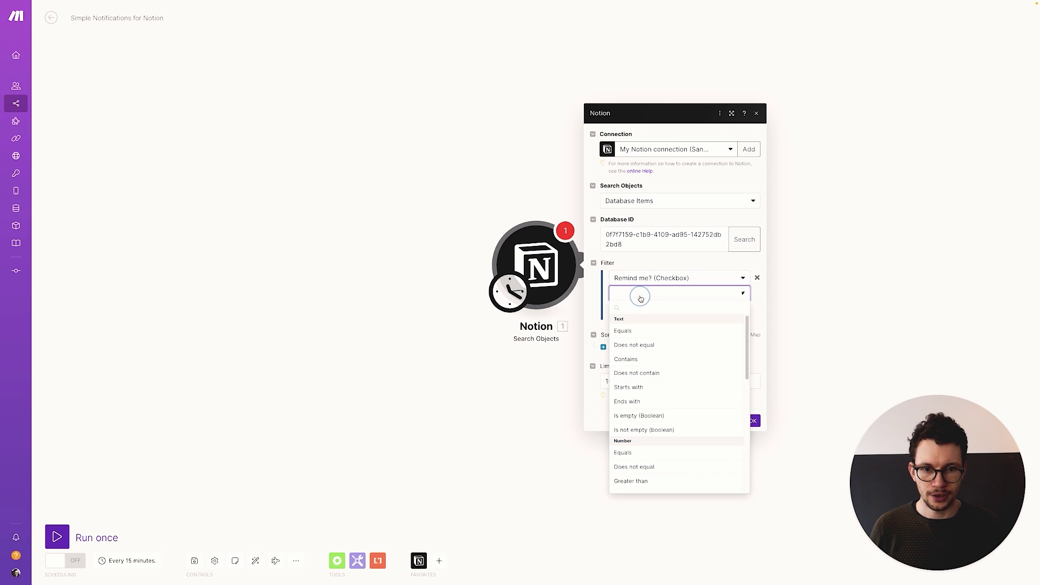
pyautogui.scroll(-2, 650, 373)
pyautogui.scroll(-4, 650, 373)
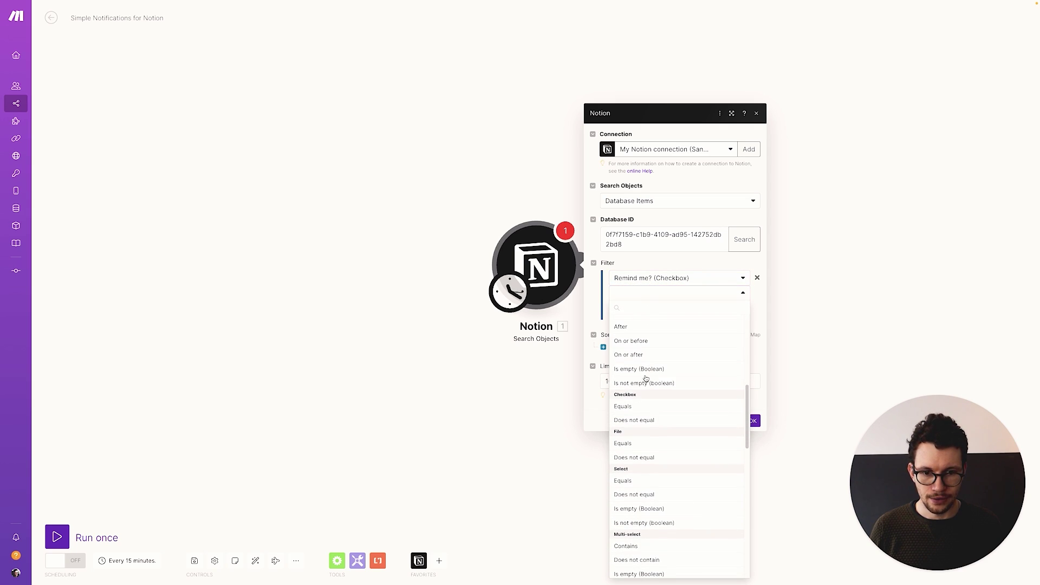
pyautogui.click(623, 406)
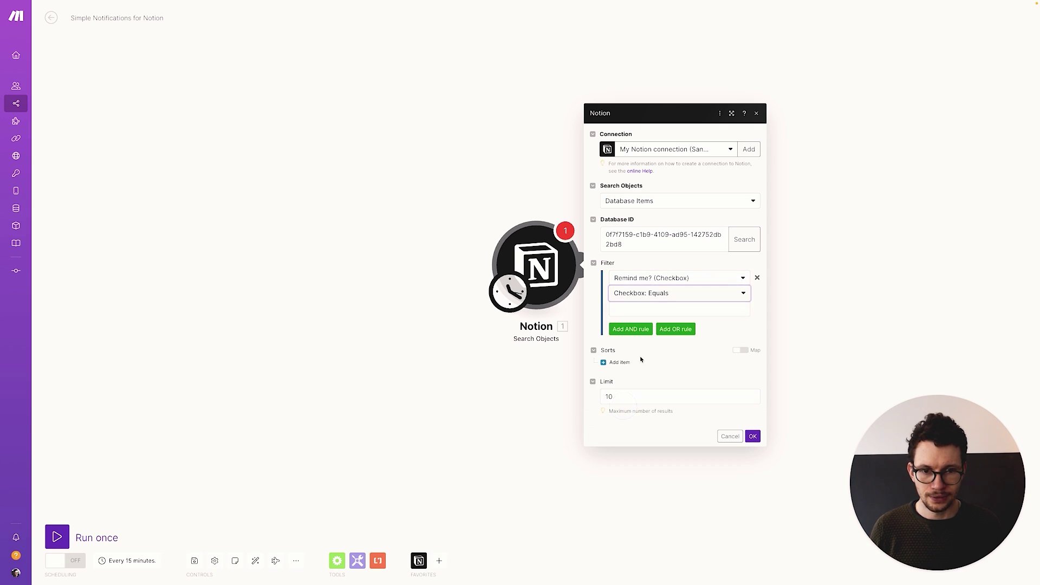
pyautogui.click(642, 305)
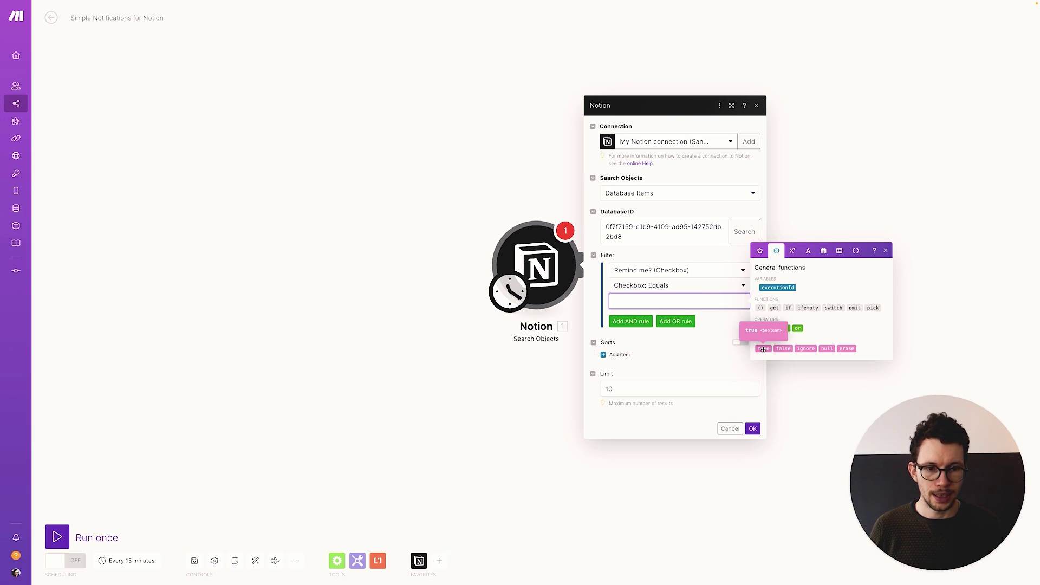
pyautogui.click(763, 348)
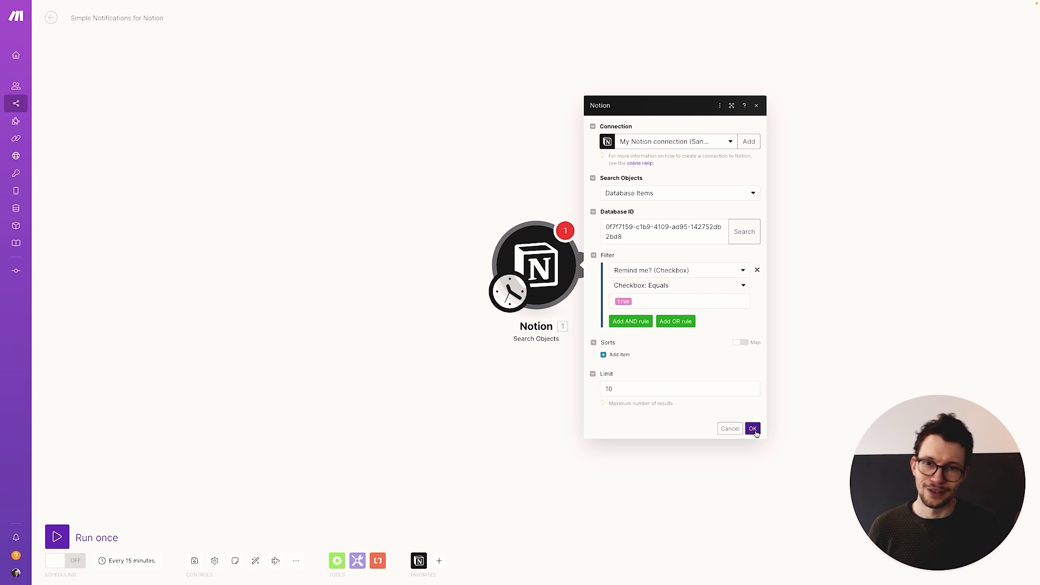
pyautogui.click(753, 429)
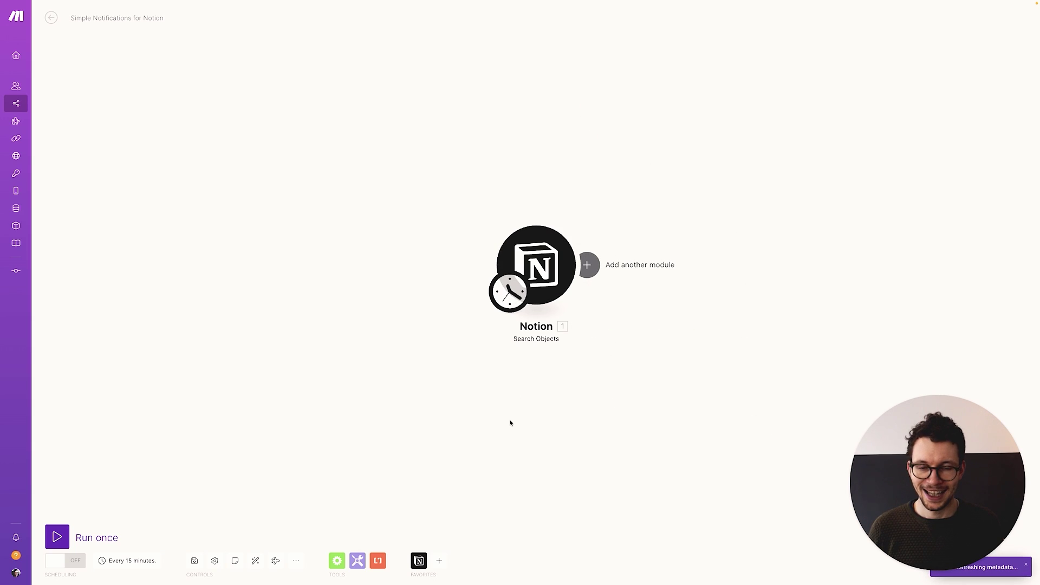
# Run only the Notion module and examine the plain text of the Name property in its output bundle
pyautogui.rightClick(537, 257)
pyautogui.click(574, 276)
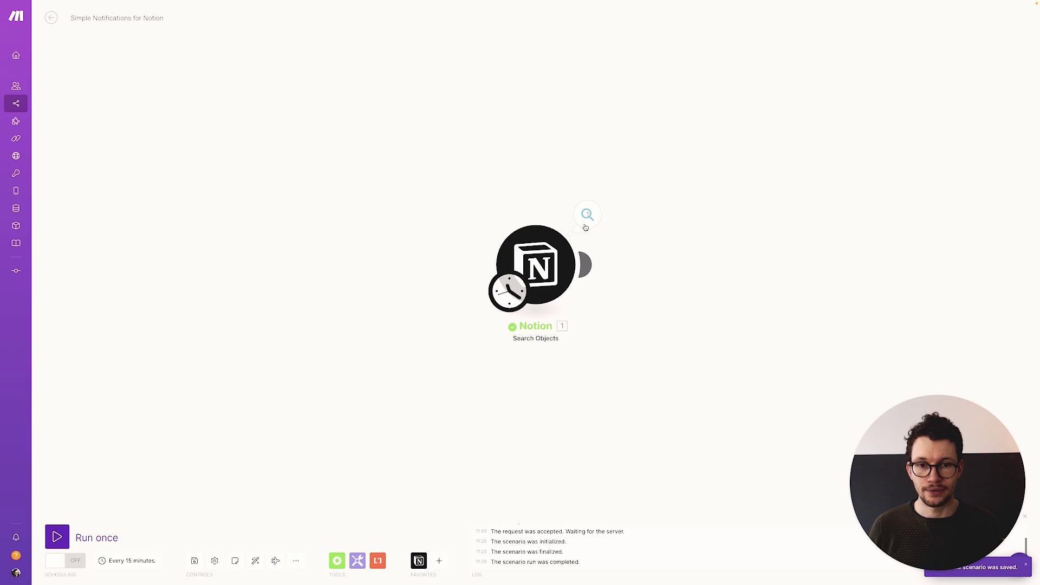
pyautogui.click(584, 222)
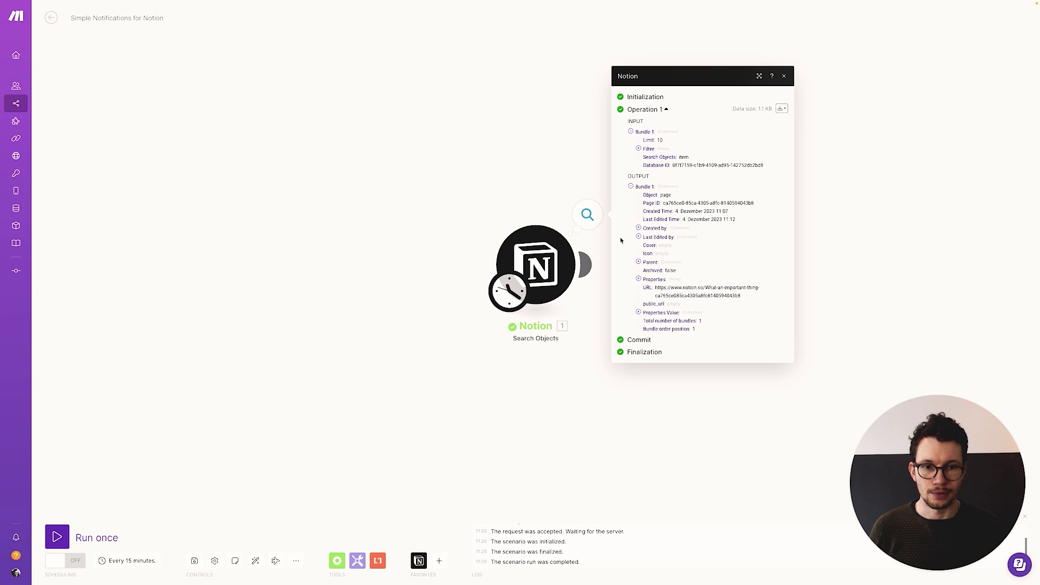
pyautogui.click(638, 312)
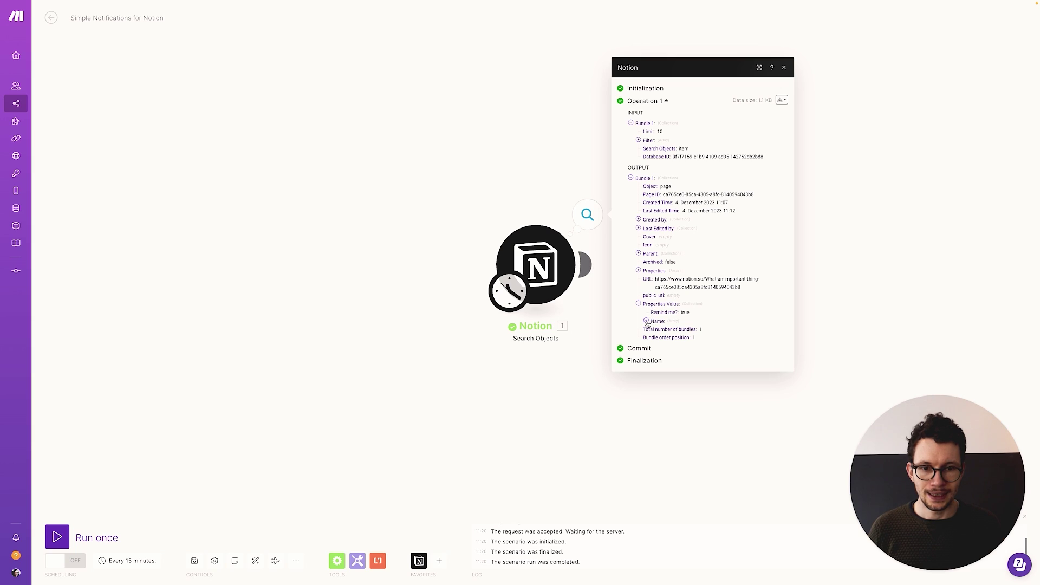
pyautogui.click(645, 321)
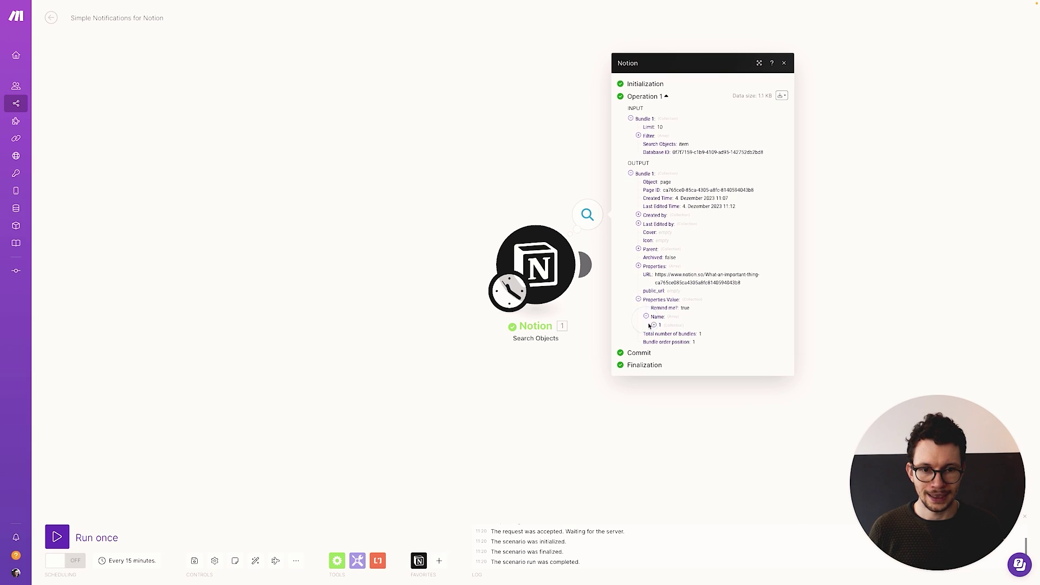
pyautogui.click(655, 329)
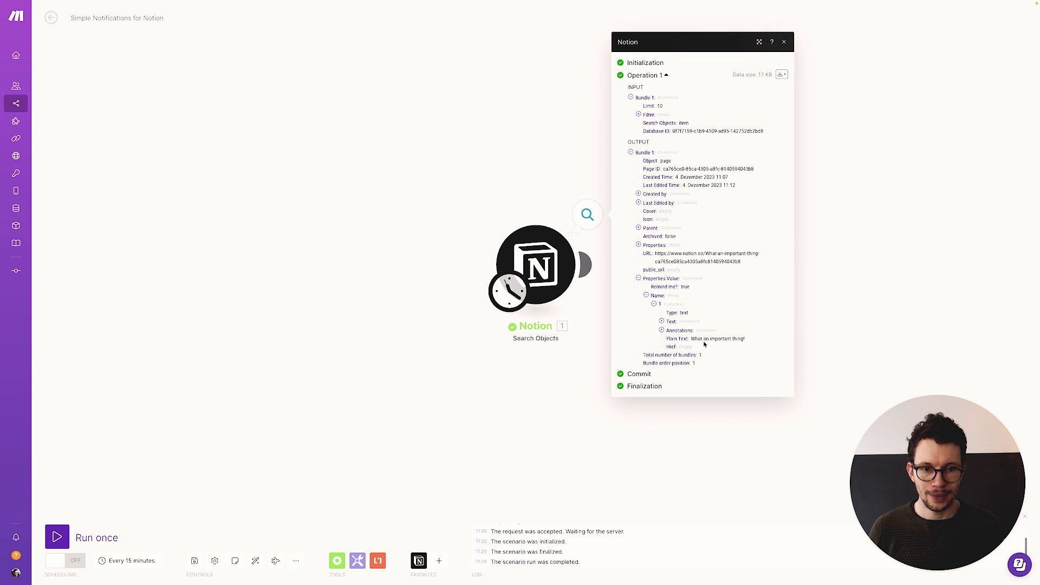
pyautogui.moveTo(692, 339); pyautogui.dragTo(750, 341)
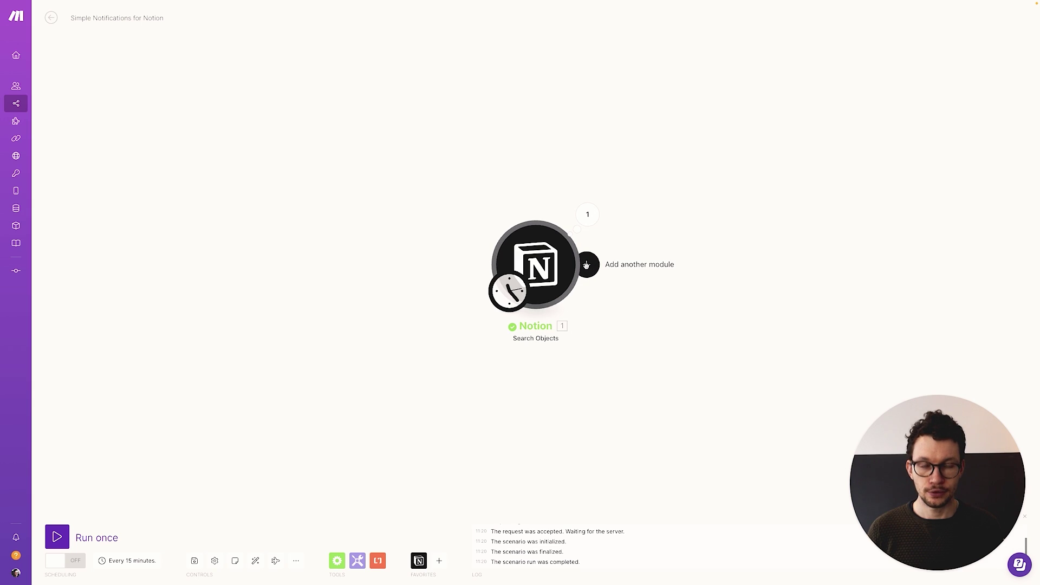
# Search the apps for "ios" and add the Apple iOS "Send a push notification" module after the Notion module
pyautogui.click(587, 265)
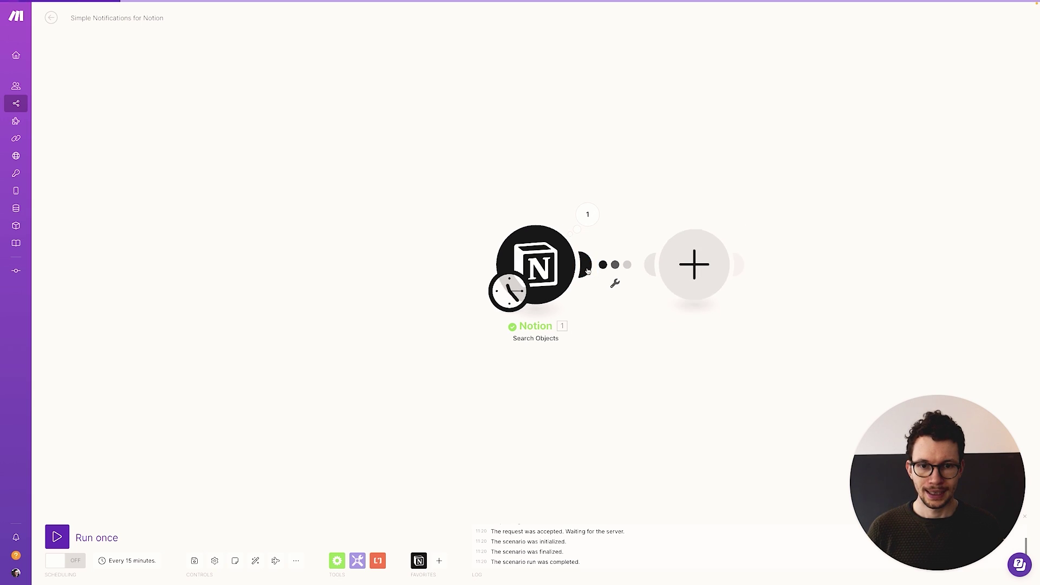
pyautogui.write('ios')
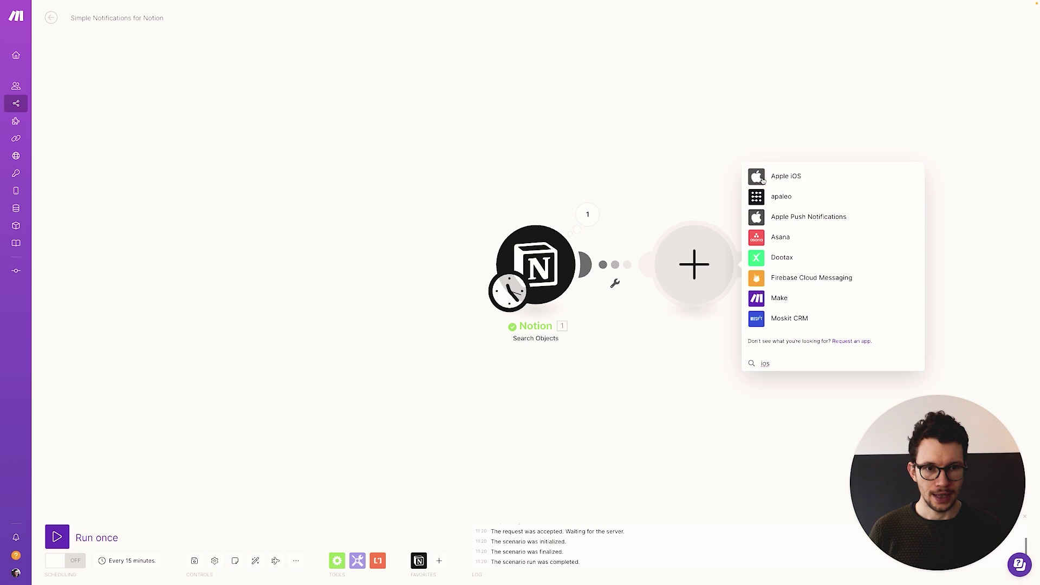
pyautogui.press('super+a')
pyautogui.write('andor')
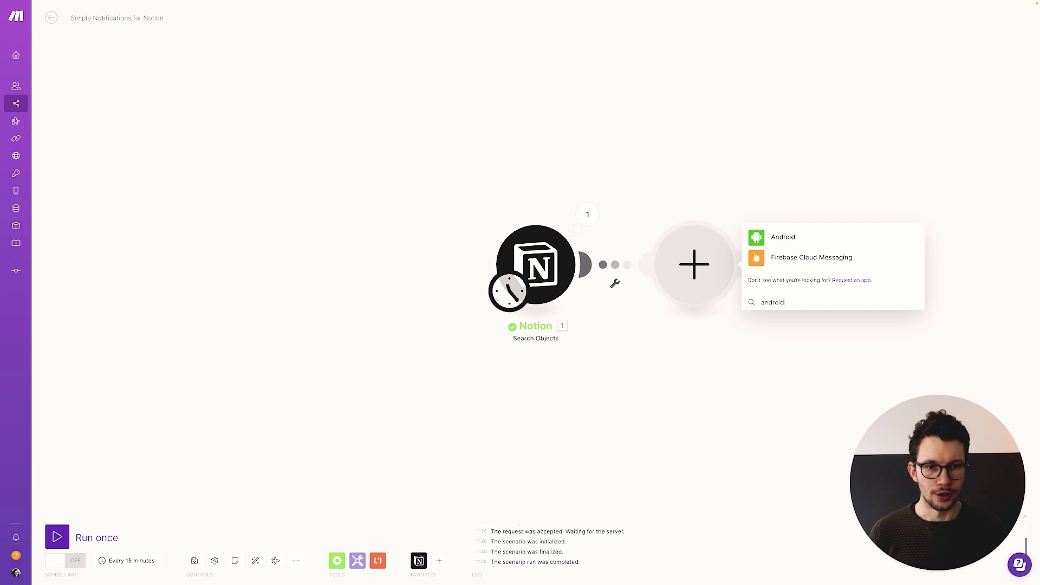
pyautogui.press('super+a')
pyautogui.write('ios')
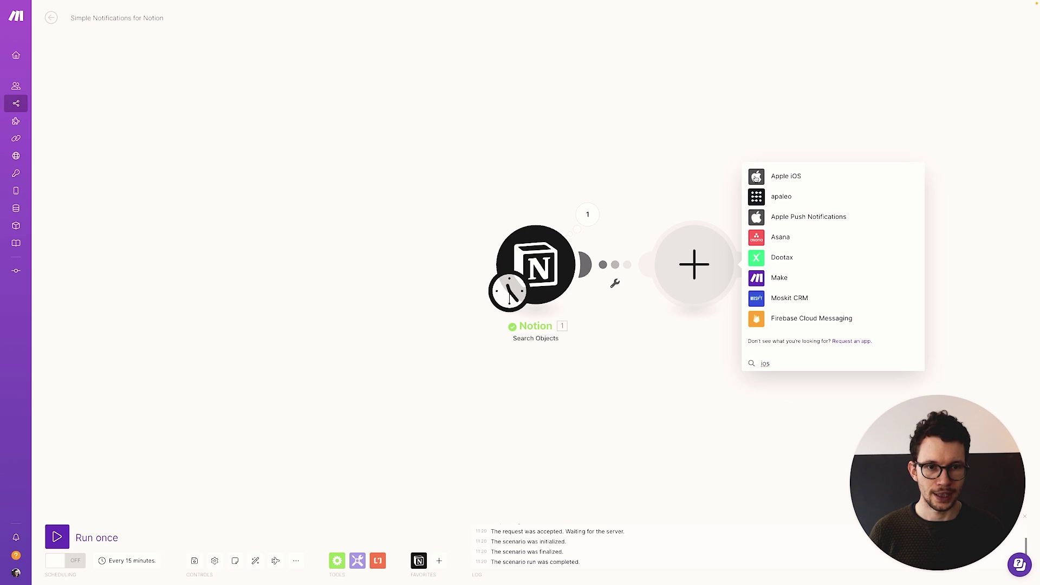
pyautogui.click(756, 177)
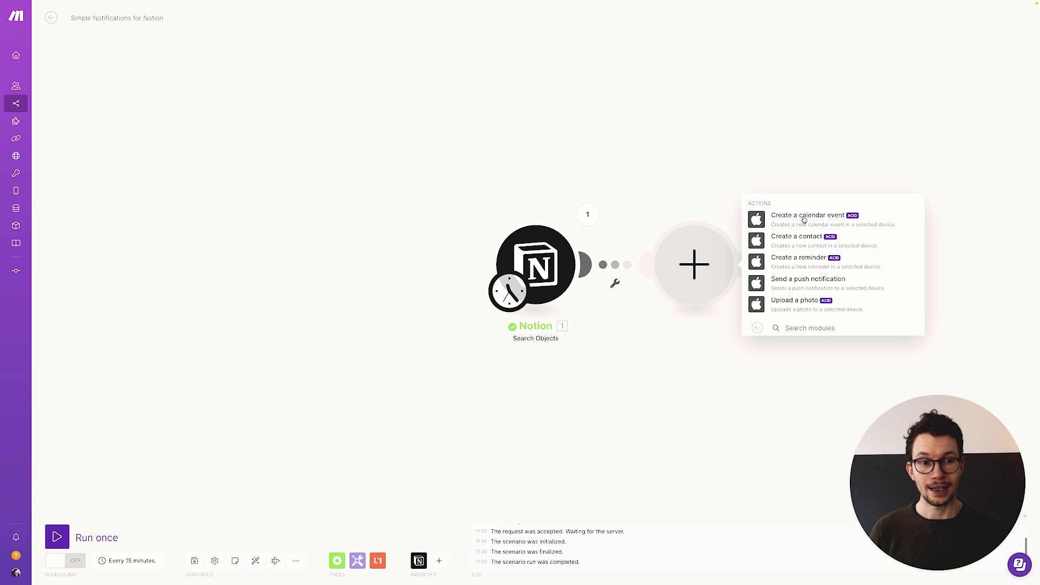
pyautogui.click(783, 284)
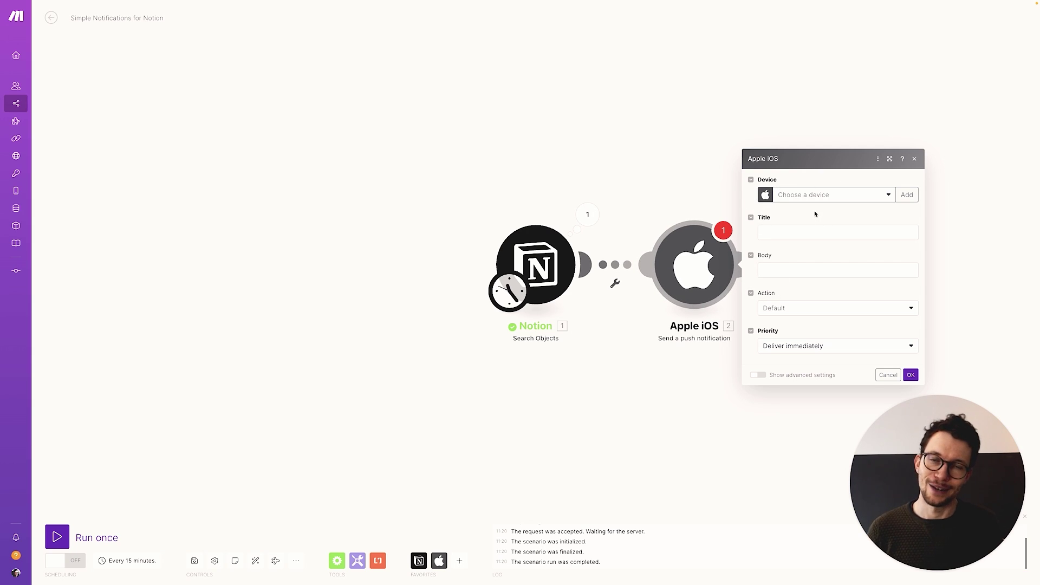
# Generate the pairing code for a new device named "Another Iphone" and close the device setup without saving
pyautogui.click(823, 198)
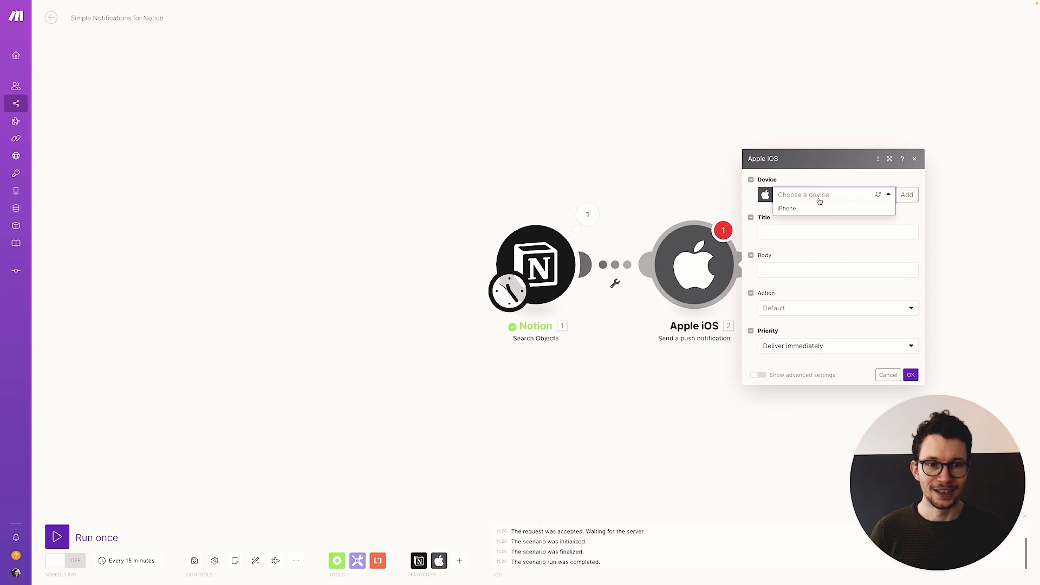
pyautogui.click(806, 182)
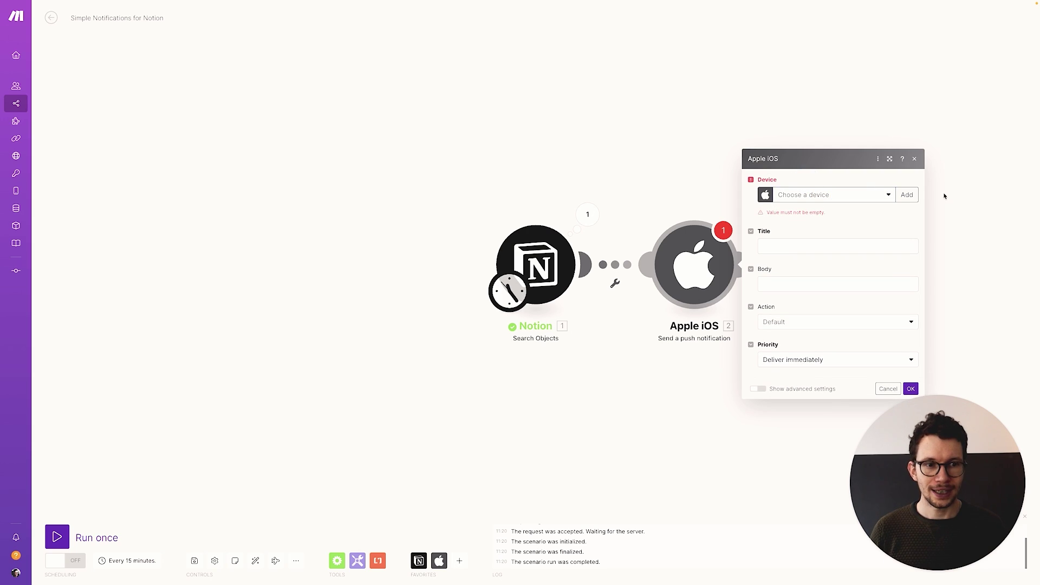
pyautogui.click(907, 196)
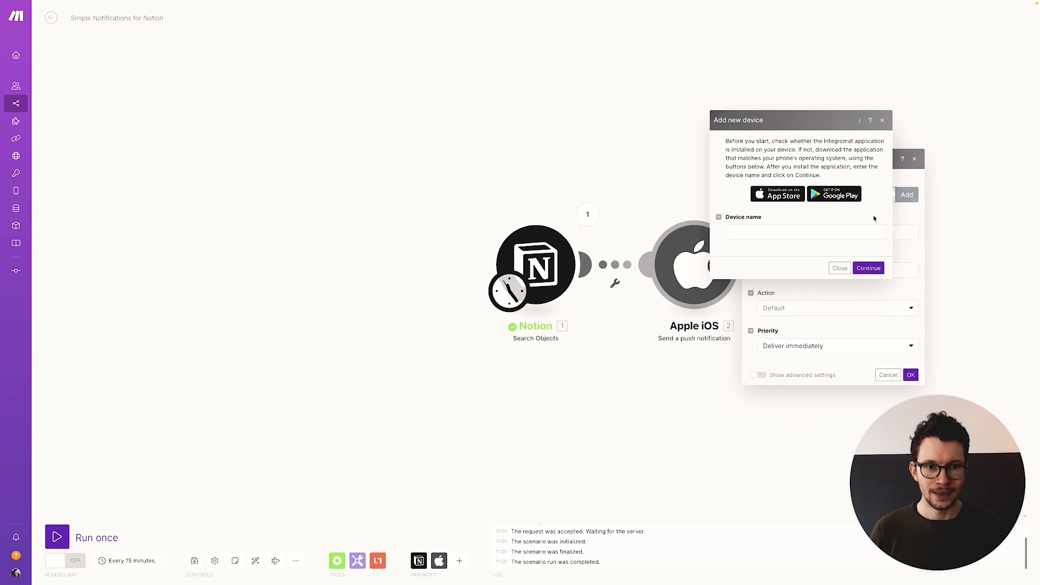
pyautogui.click(739, 231)
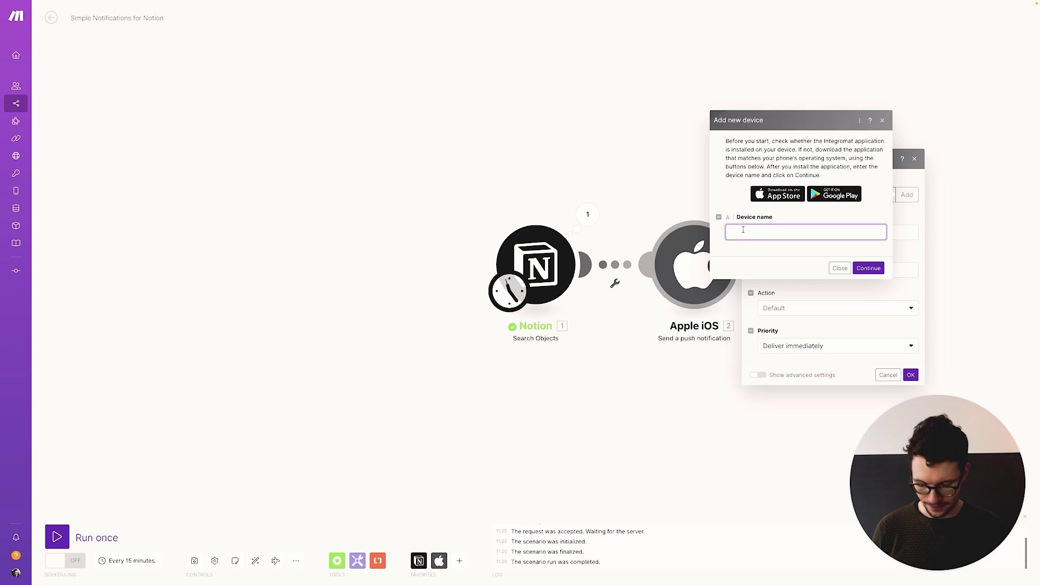
pyautogui.write('Another Iphone')
pyautogui.click(868, 268)
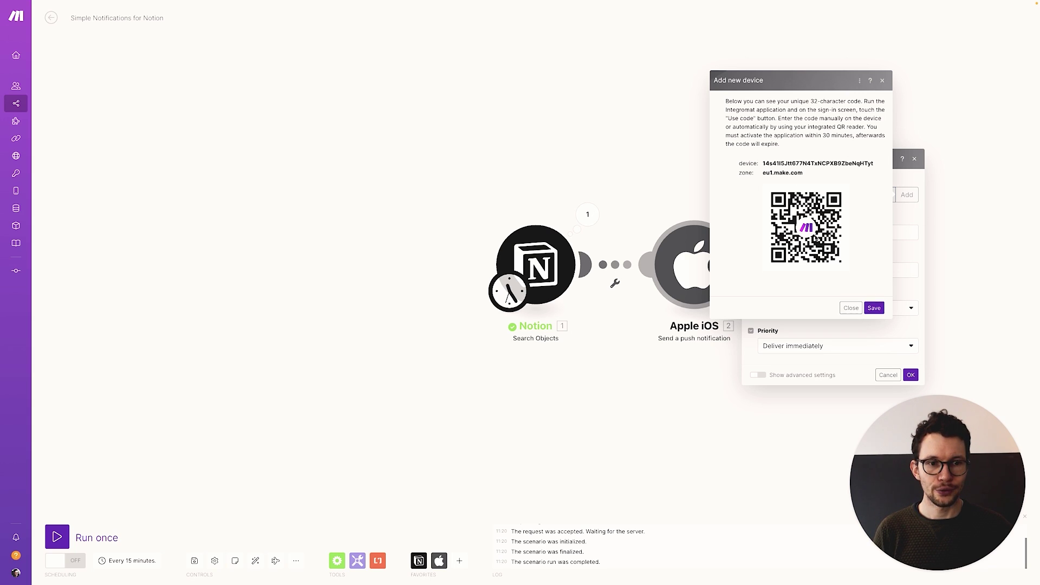
pyautogui.click(884, 80)
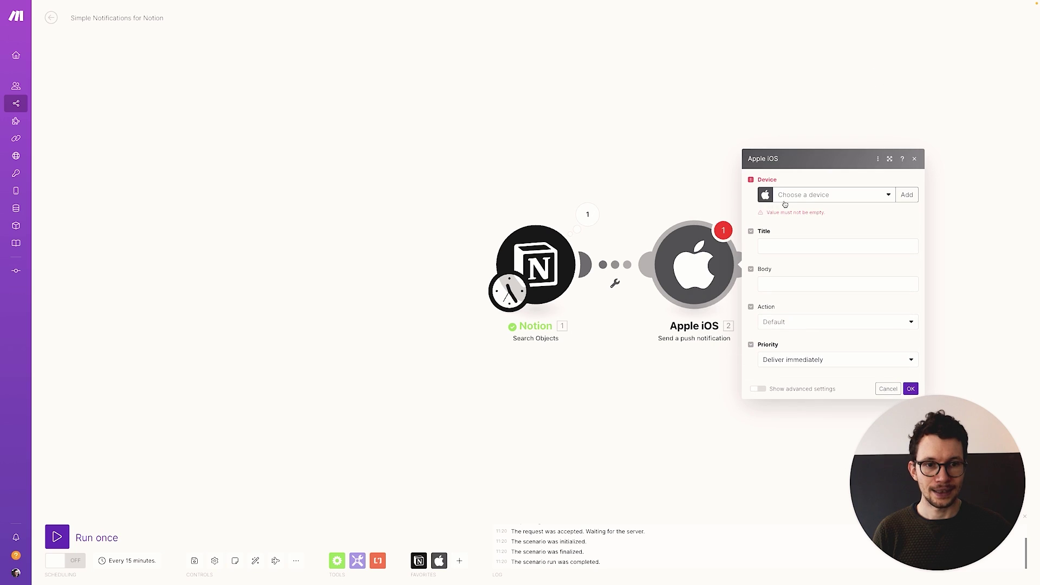
# Select iPhone as the notification's device and set the title to "New Notification from Notion!"
pyautogui.click(798, 197)
pyautogui.click(794, 210)
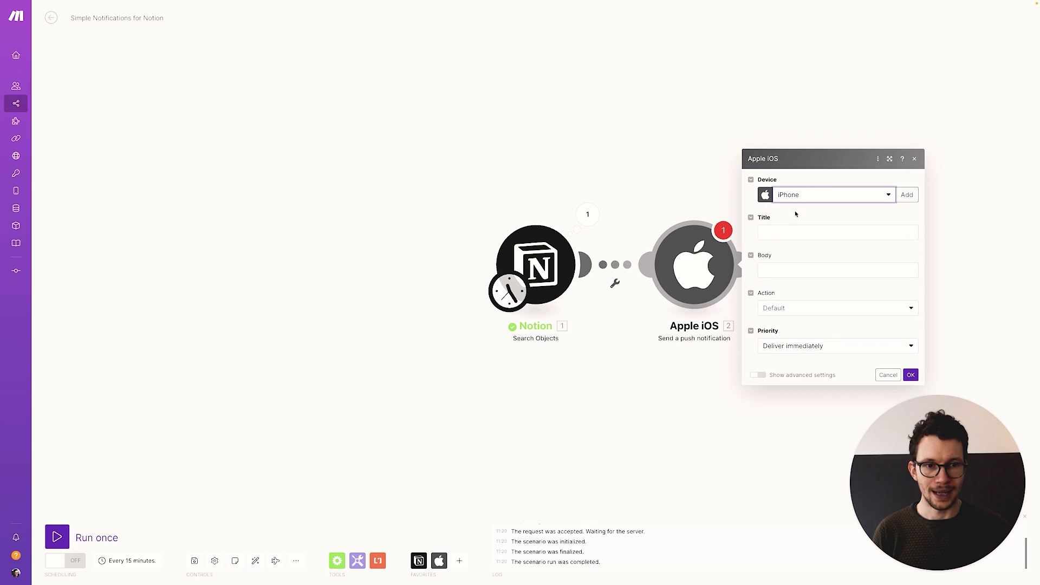
pyautogui.click(772, 232)
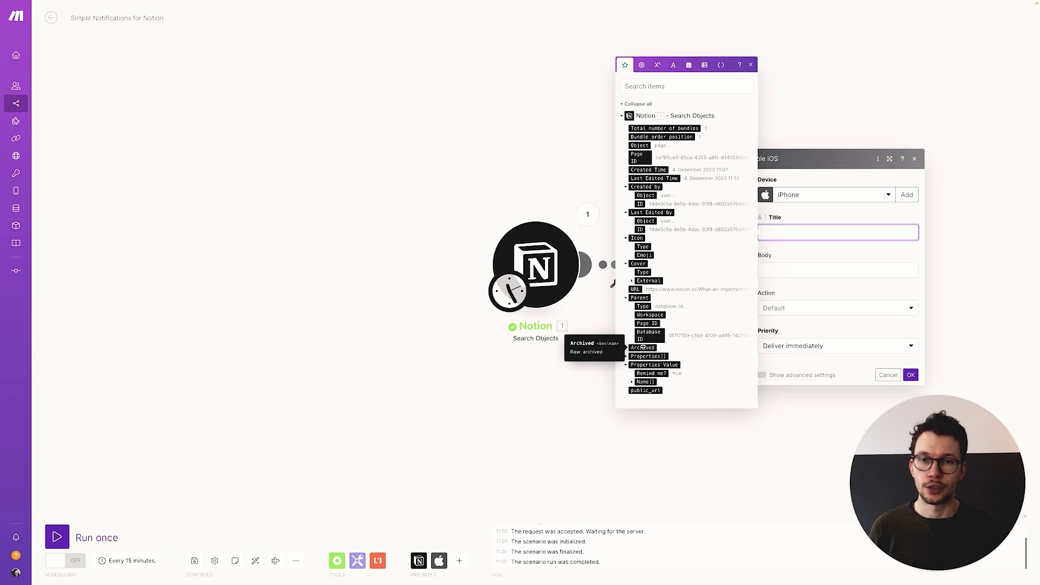
pyautogui.write('New Notific')
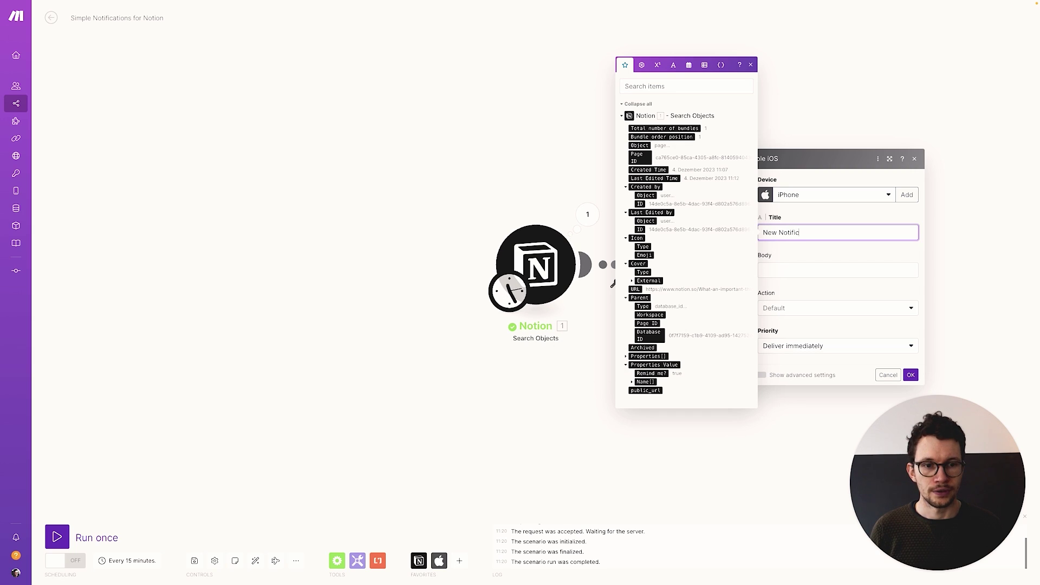
pyautogui.write('ation from Notion!')
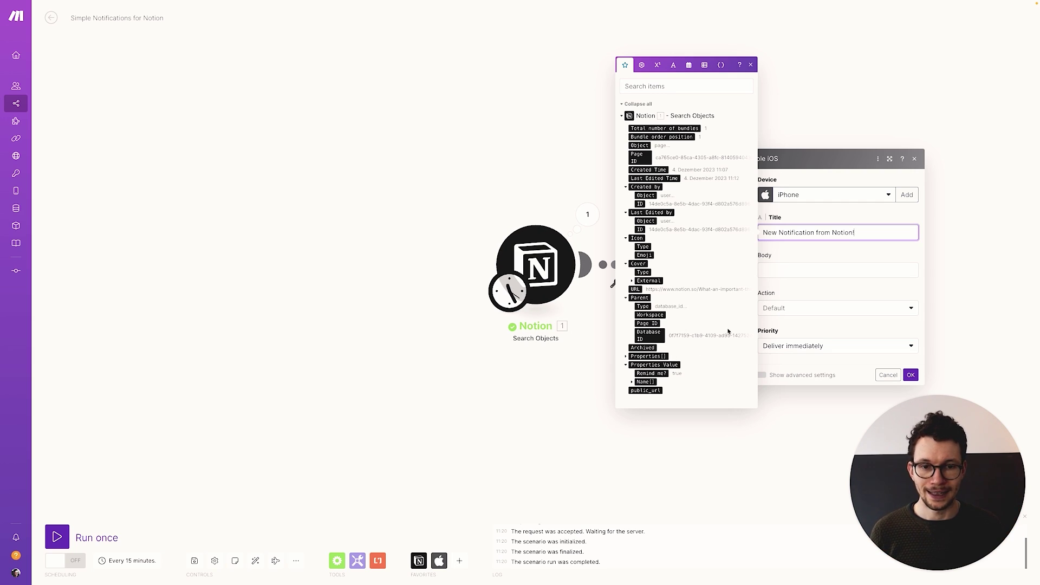
# Map the Plain Text value of the Notion item's Name property into the notification's body
pyautogui.click(631, 382)
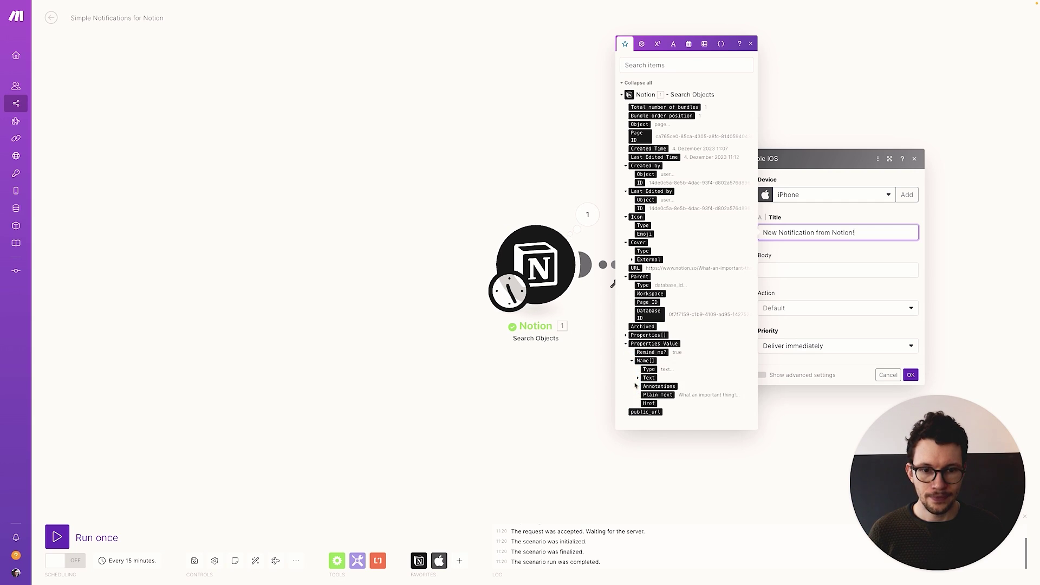
pyautogui.click(659, 395)
pyautogui.press('BackSpace')
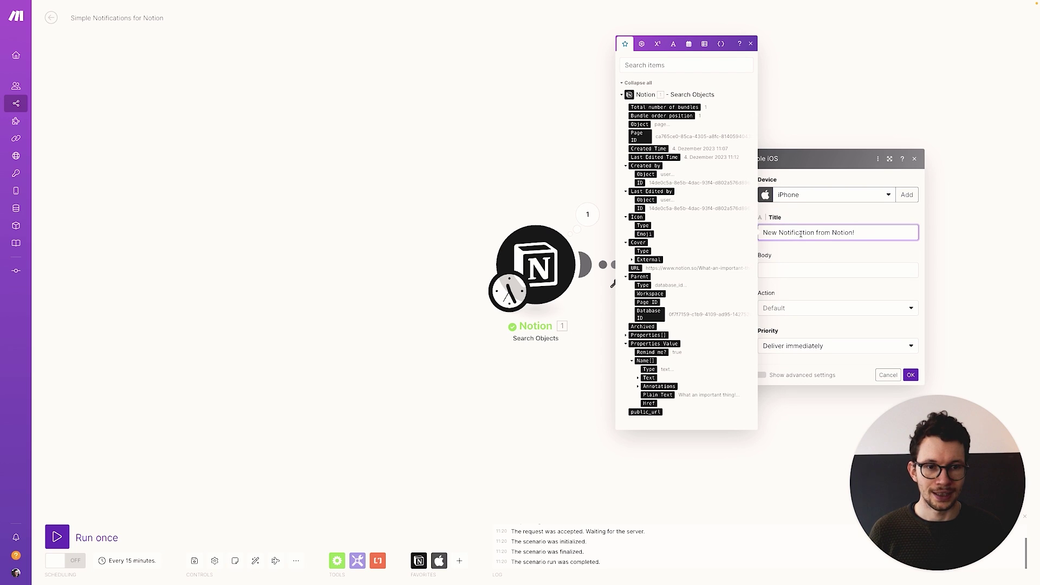
pyautogui.click(778, 265)
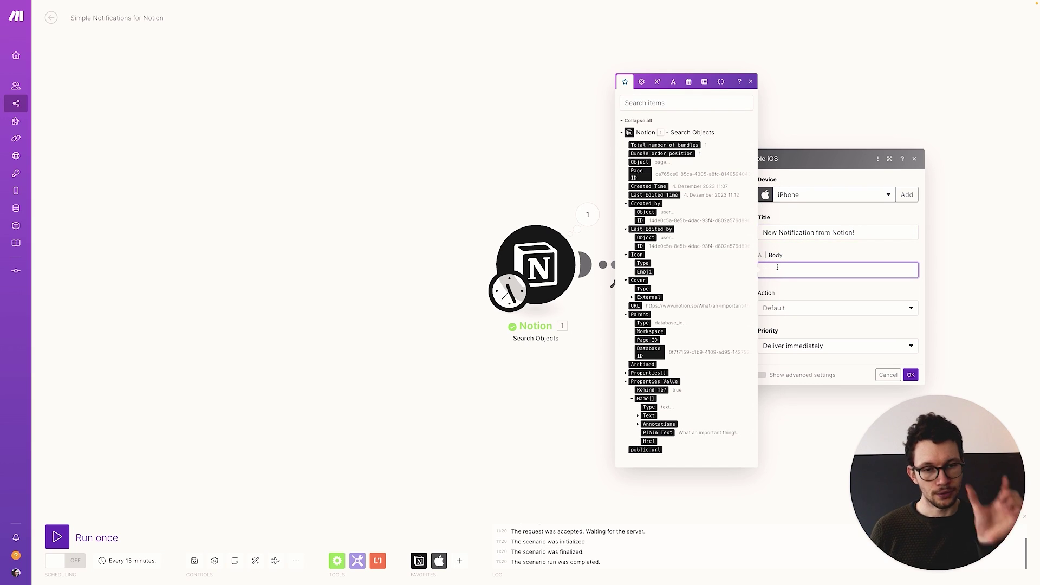
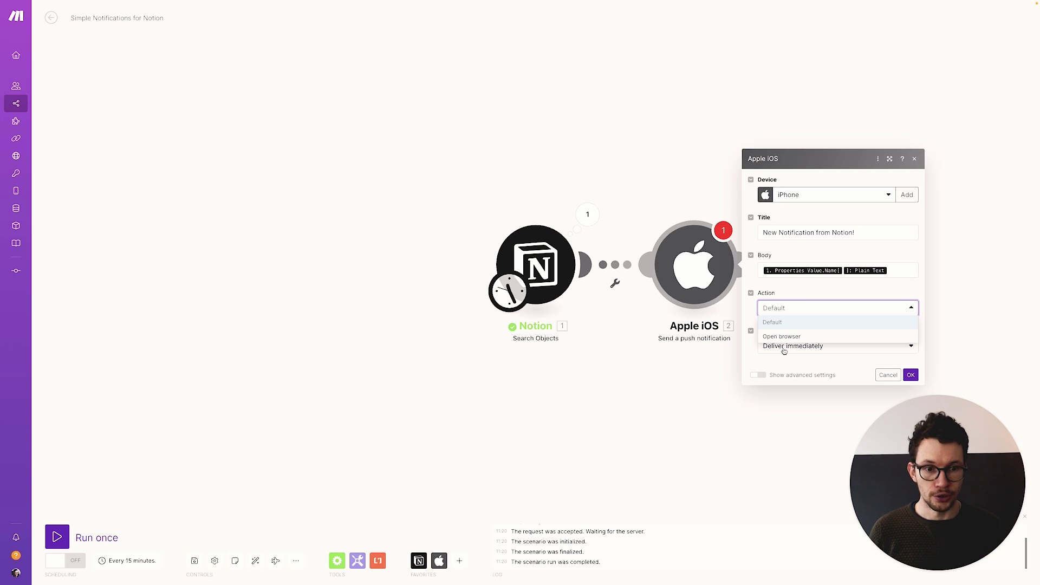
# Set the notification's action to Open browser with the Notion item's URL as its address, save the module, and run the scenario once
pyautogui.click(784, 339)
pyautogui.click(789, 323)
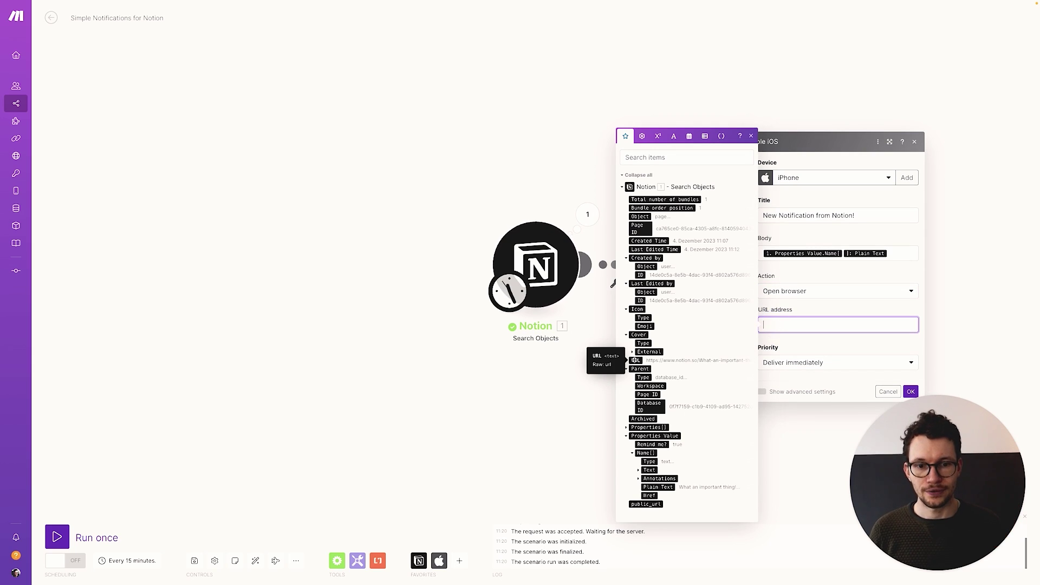
pyautogui.click(635, 360)
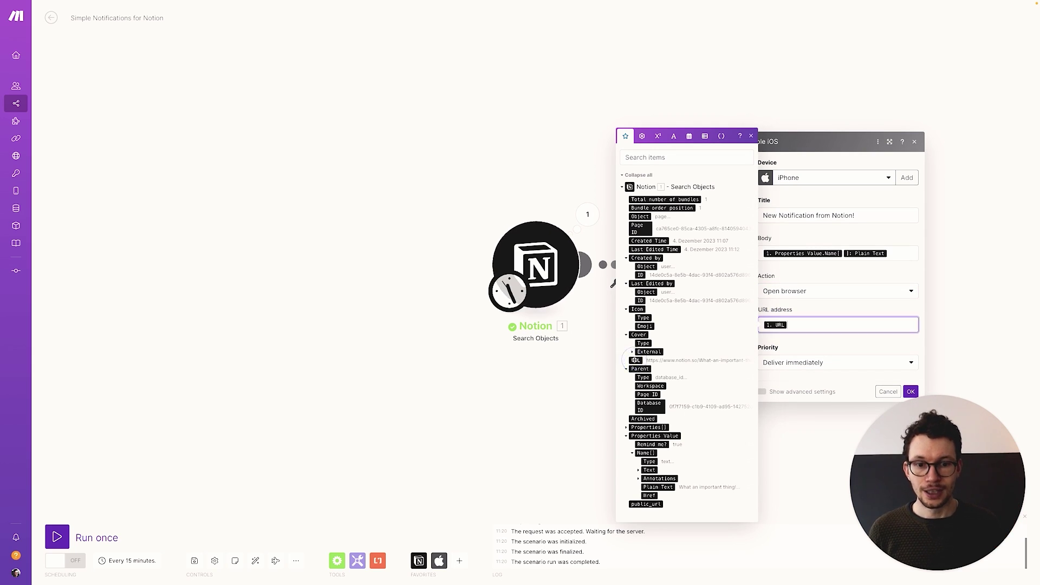
pyautogui.click(801, 274)
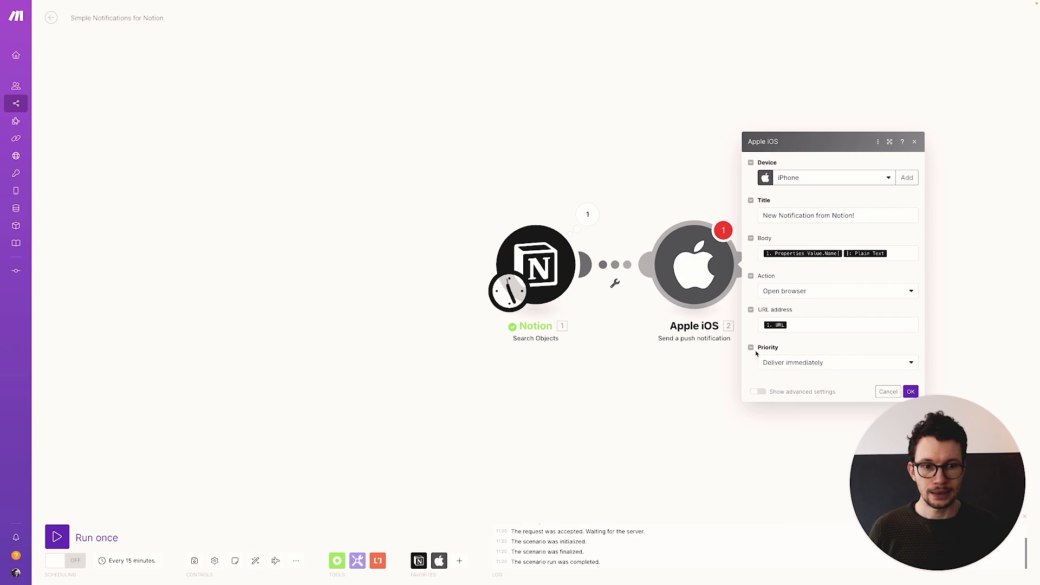
pyautogui.click(911, 391)
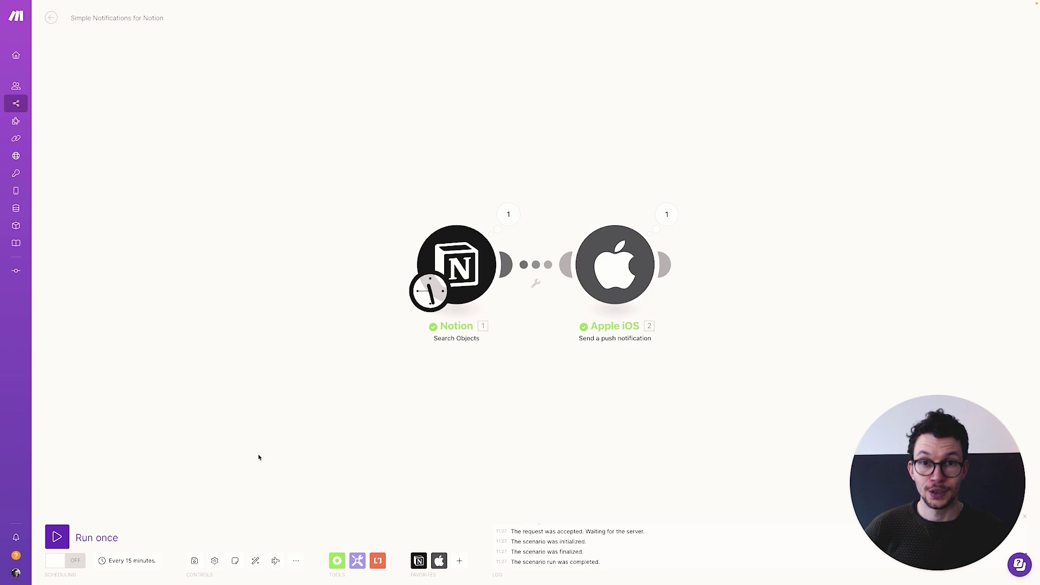
pyautogui.click(57, 535)
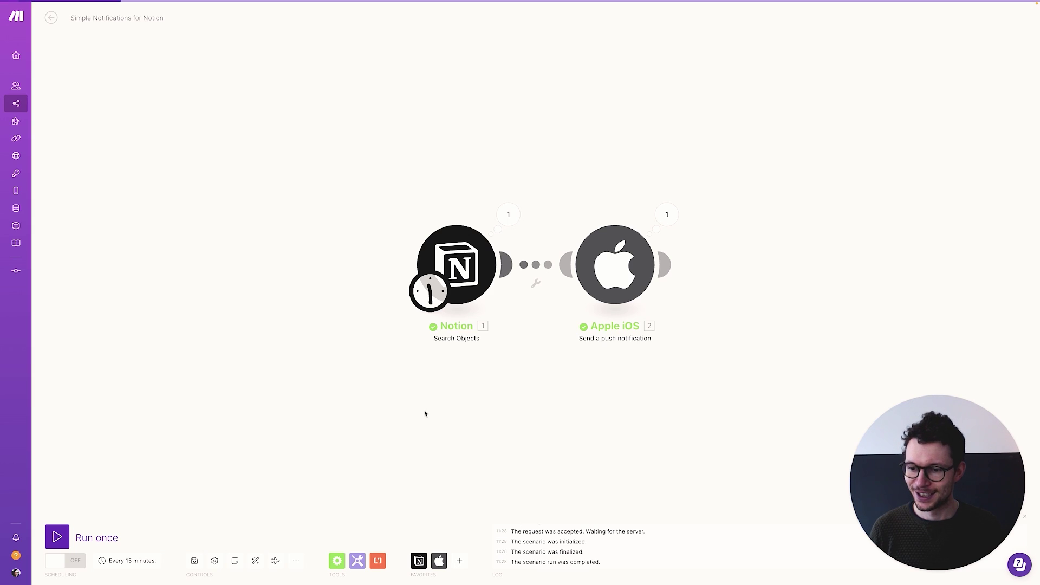
# Schedule the scenario to run every day at 09:00 and switch its scheduling on
pyautogui.click(120, 562)
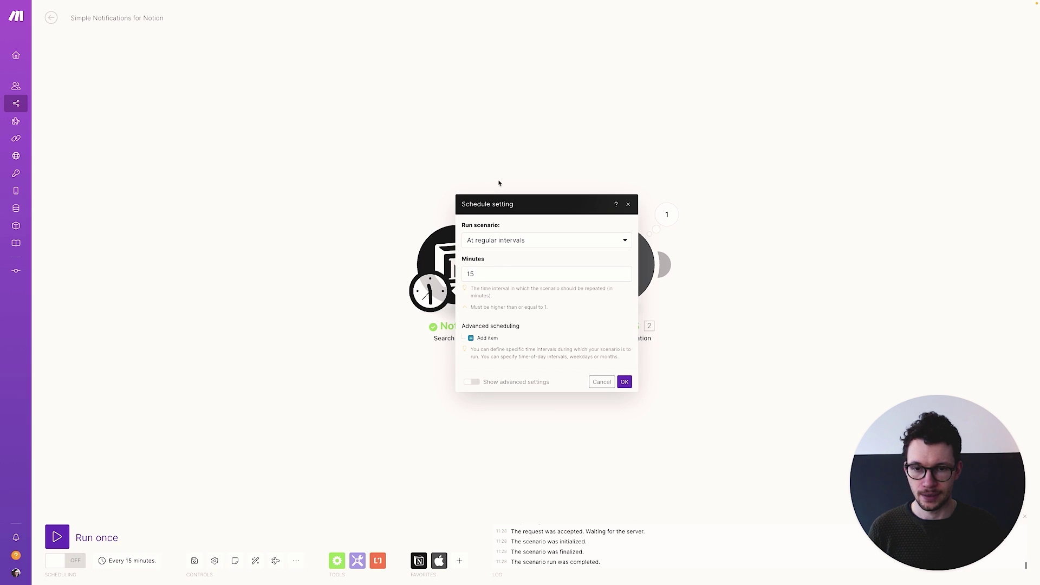
pyautogui.click(508, 243)
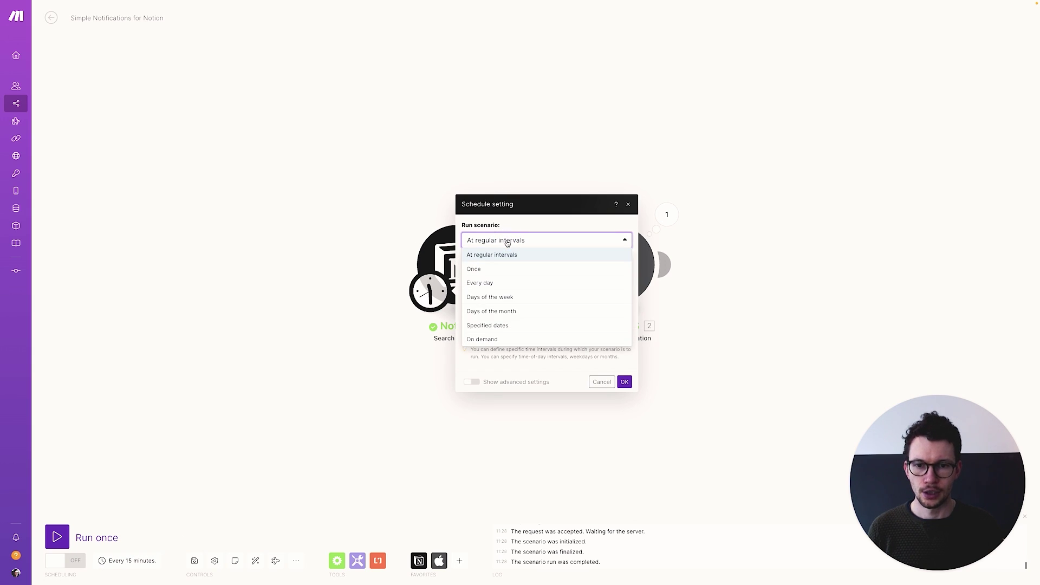
pyautogui.click(503, 283)
pyautogui.click(490, 302)
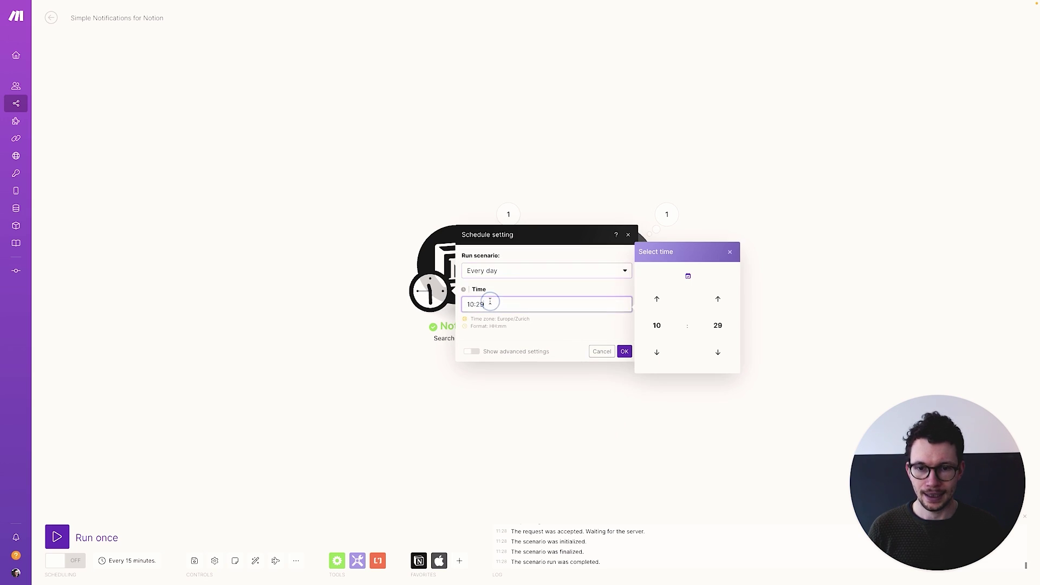
pyautogui.click(657, 299)
pyautogui.doubleClick(656, 350)
pyautogui.click(724, 325)
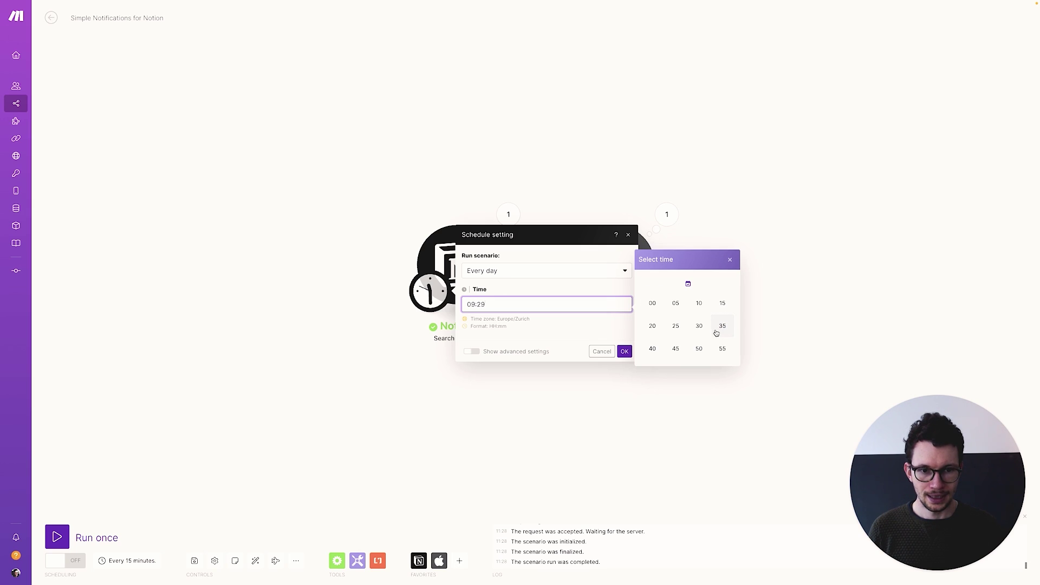
pyautogui.click(651, 303)
pyautogui.click(627, 350)
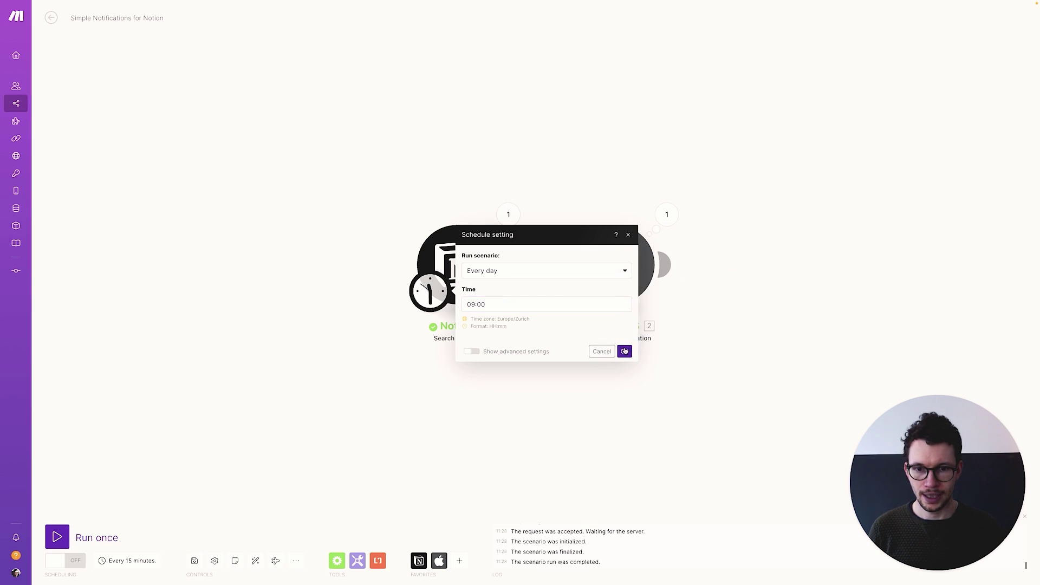
pyautogui.click(73, 561)
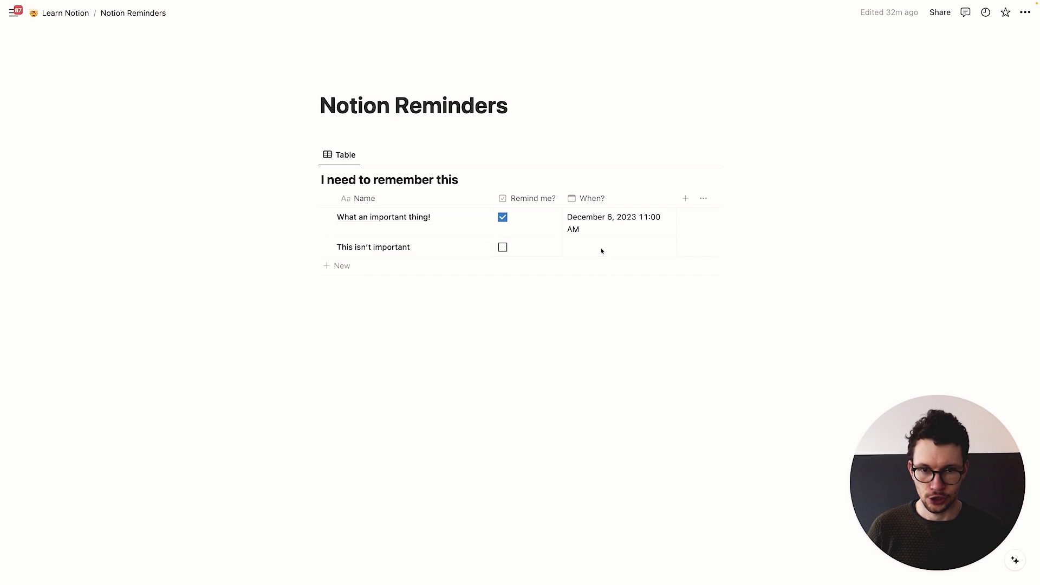
# On the Notion Reminders page in Notion, inspect the "When?" date and time of "What an important thing!"
pyautogui.click(599, 221)
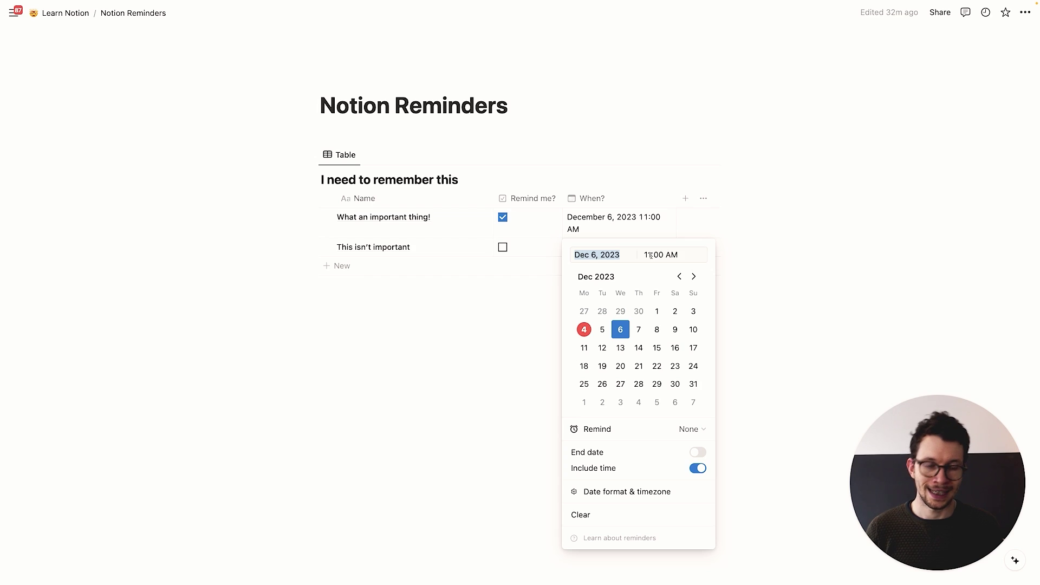
pyautogui.click(521, 330)
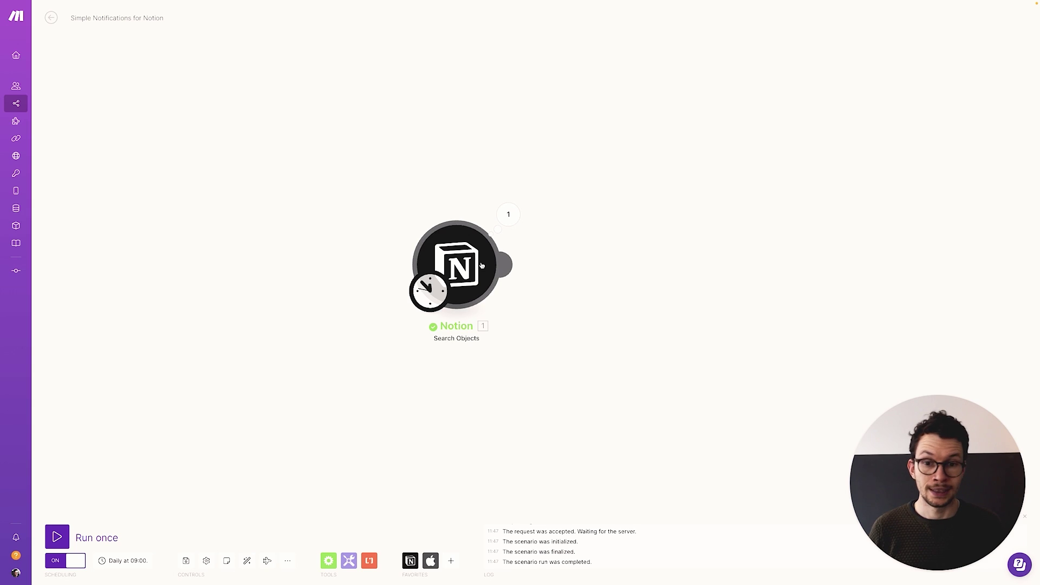
# Add an Apple iOS Create a reminder module after the Notion search and choose the iPhone as its device
pyautogui.click(515, 274)
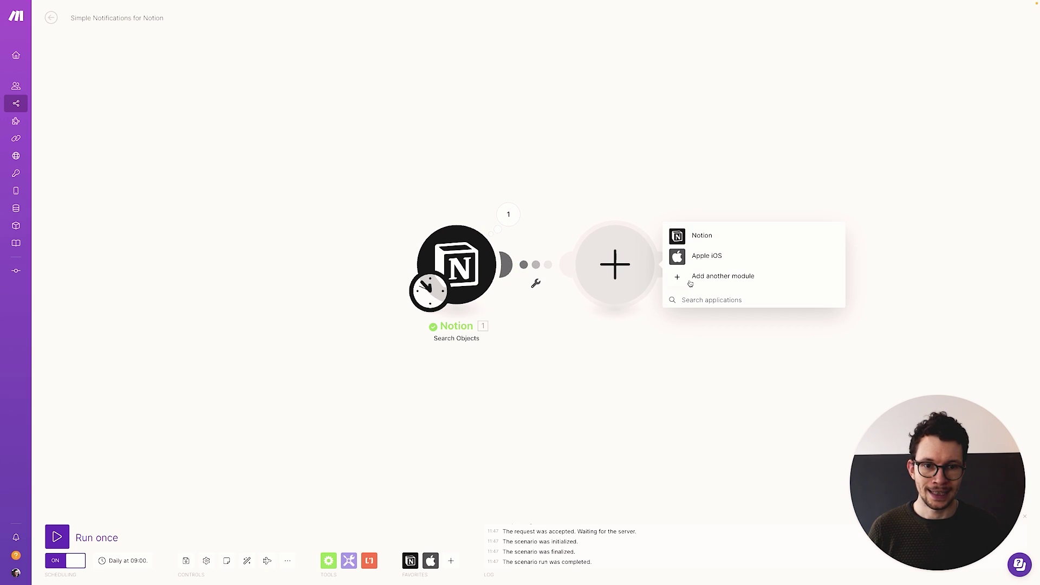
pyautogui.click(681, 256)
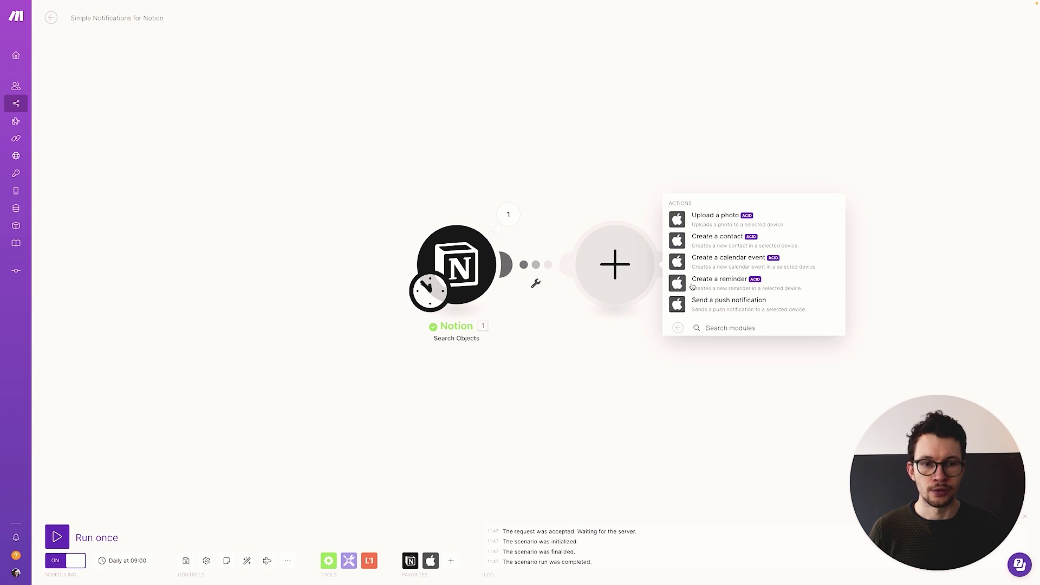
pyautogui.click(709, 310)
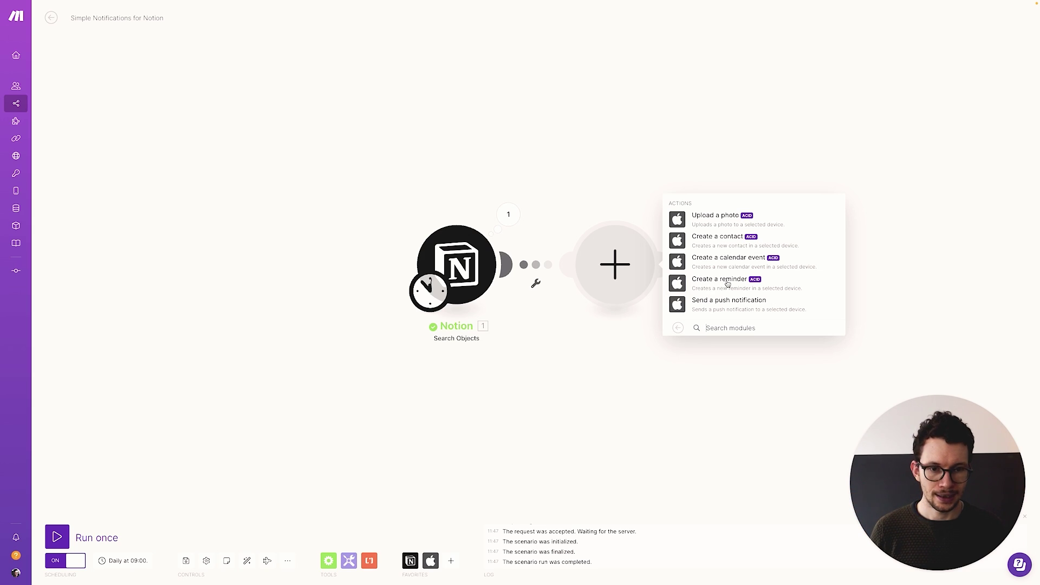
pyautogui.click(722, 287)
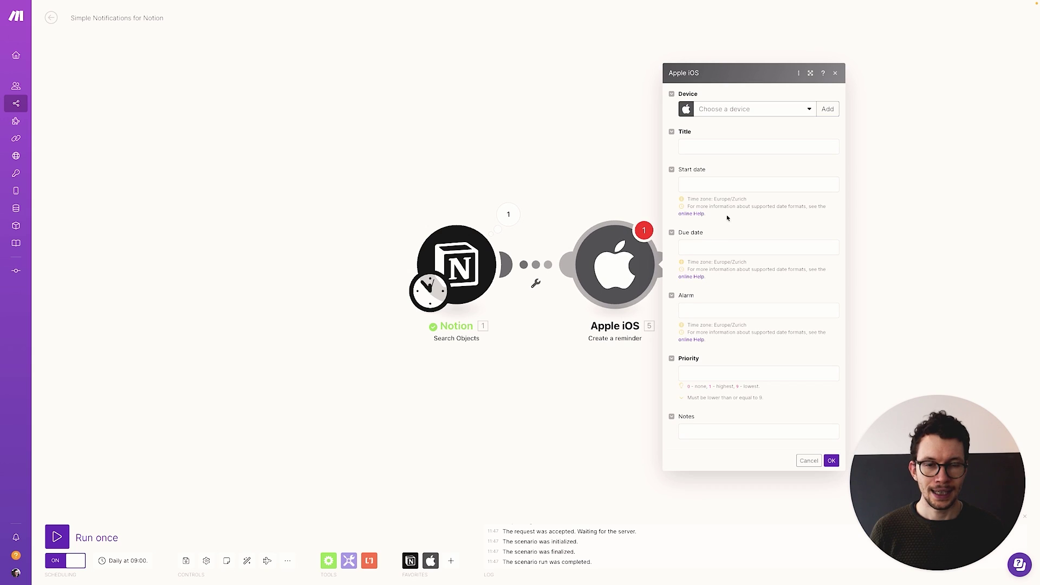
pyautogui.click(746, 110)
pyautogui.click(726, 124)
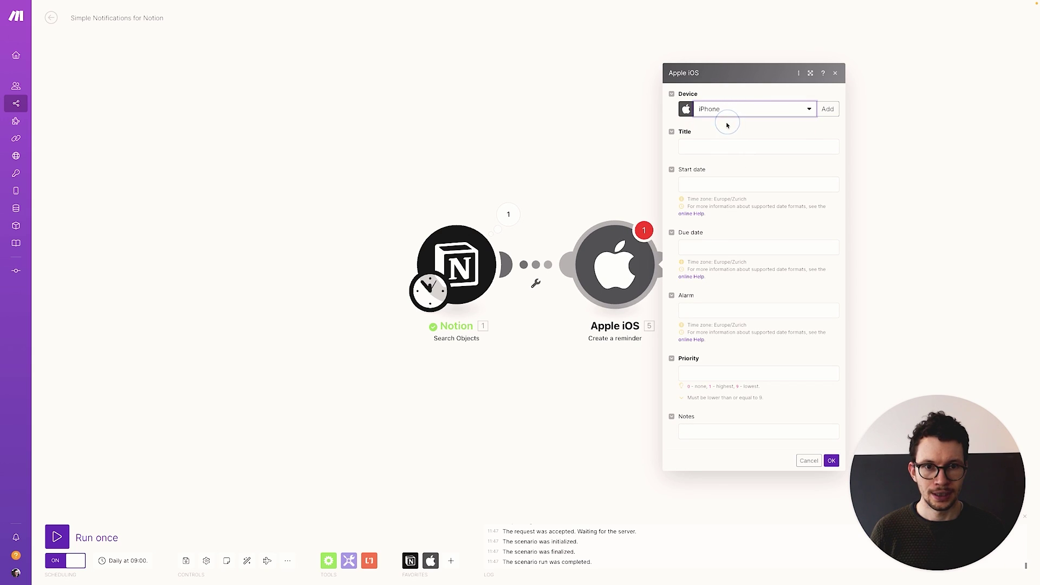
# Map the Plain Text value of the Notion item's Name property into the reminder's title
pyautogui.click(700, 151)
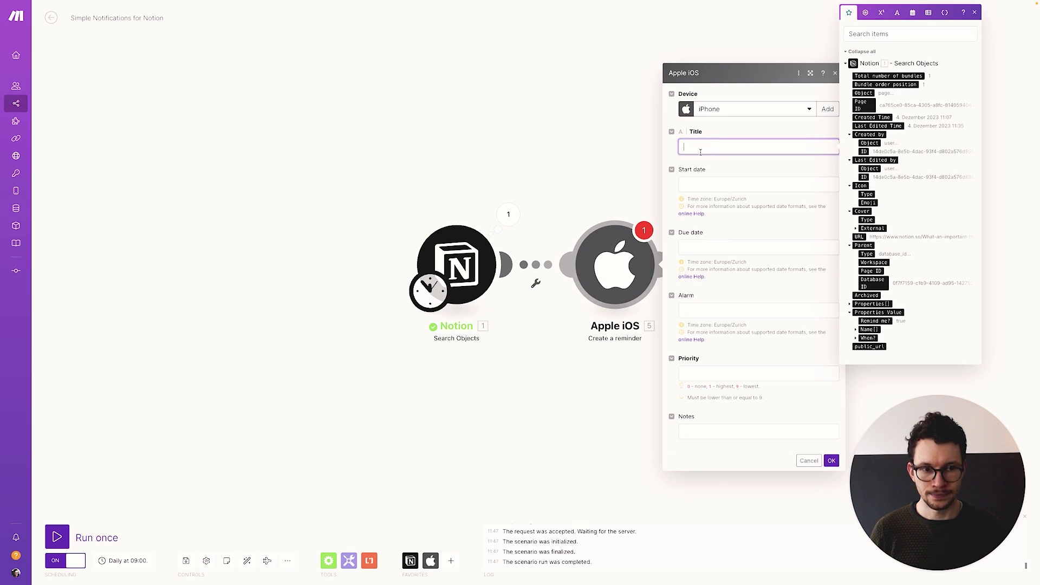
pyautogui.click(855, 329)
pyautogui.click(883, 364)
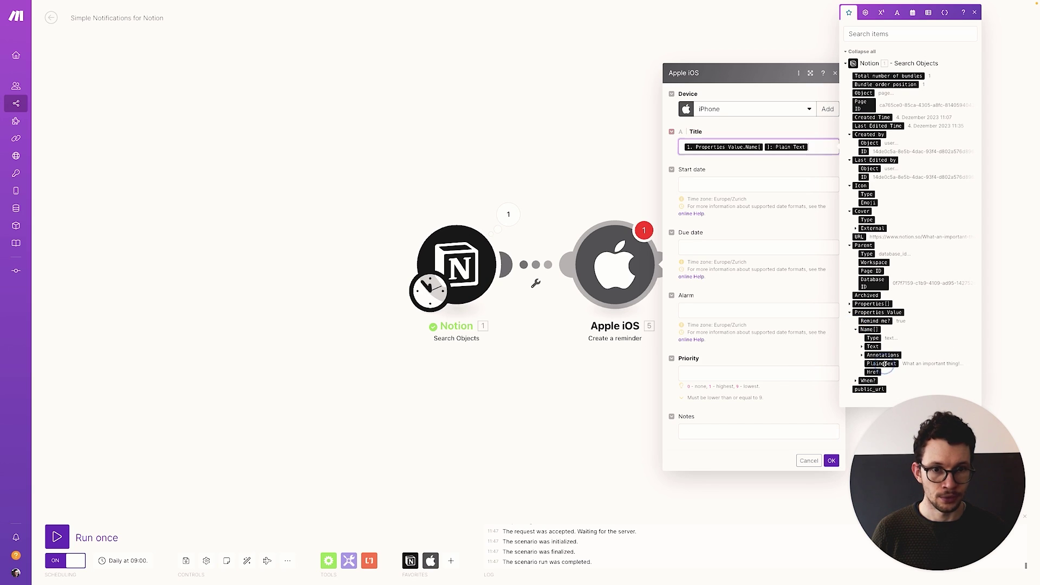
# Map the start value of the Notion item's "When?" property into the reminder's start date
pyautogui.click(725, 189)
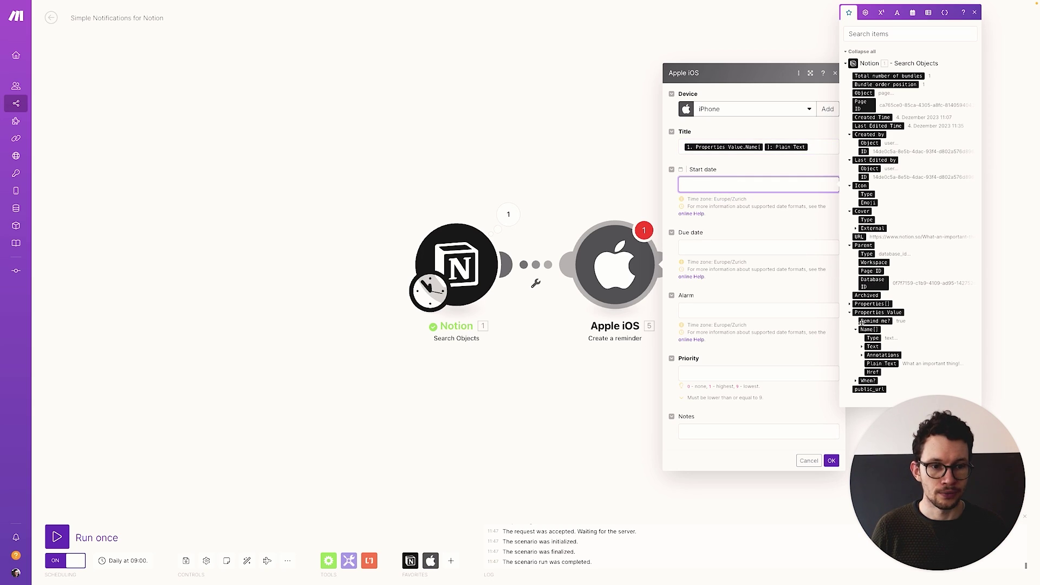
pyautogui.click(856, 381)
pyautogui.click(813, 382)
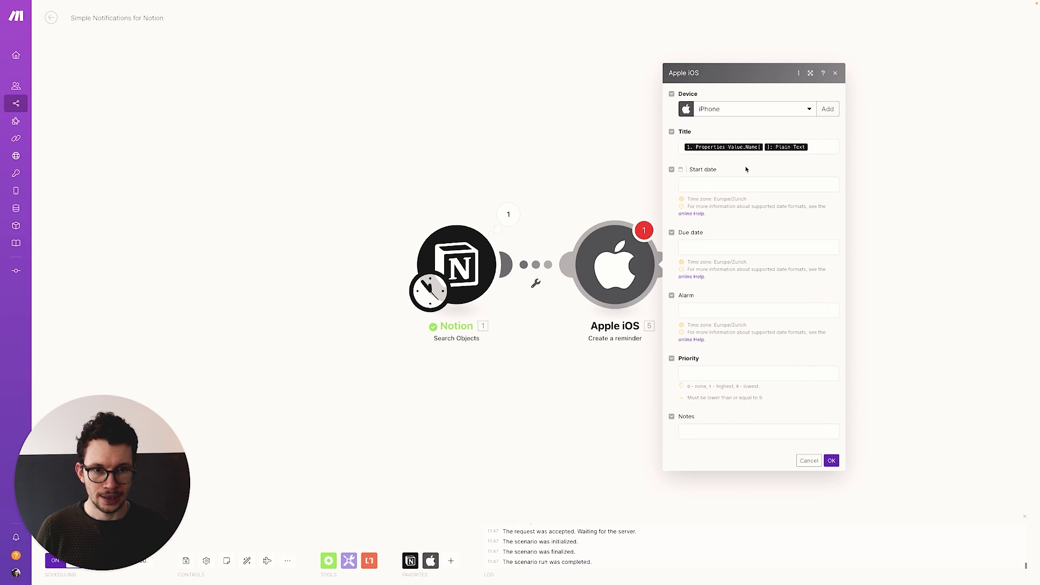
pyautogui.click(746, 184)
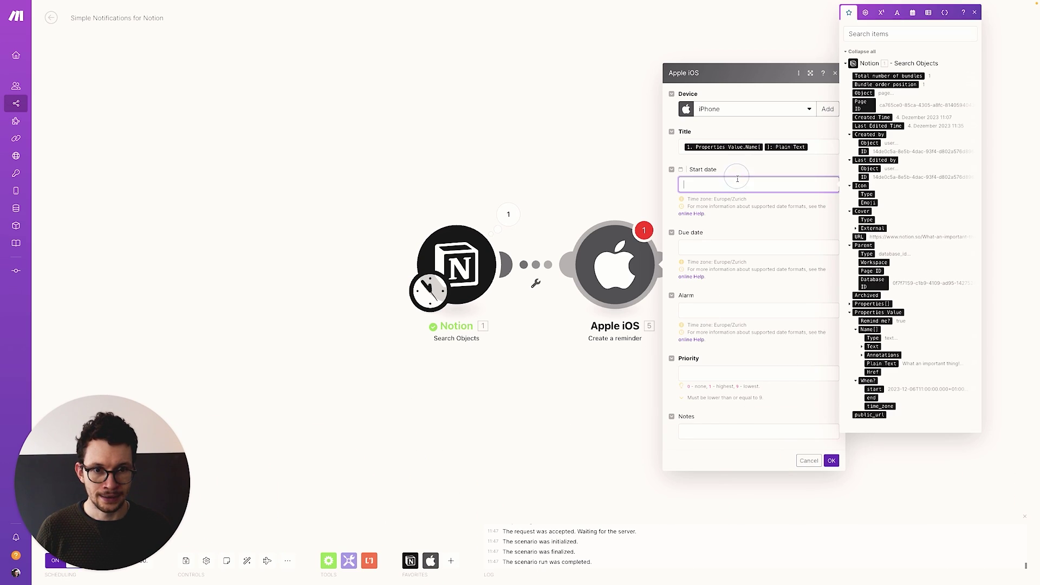
pyautogui.click(873, 388)
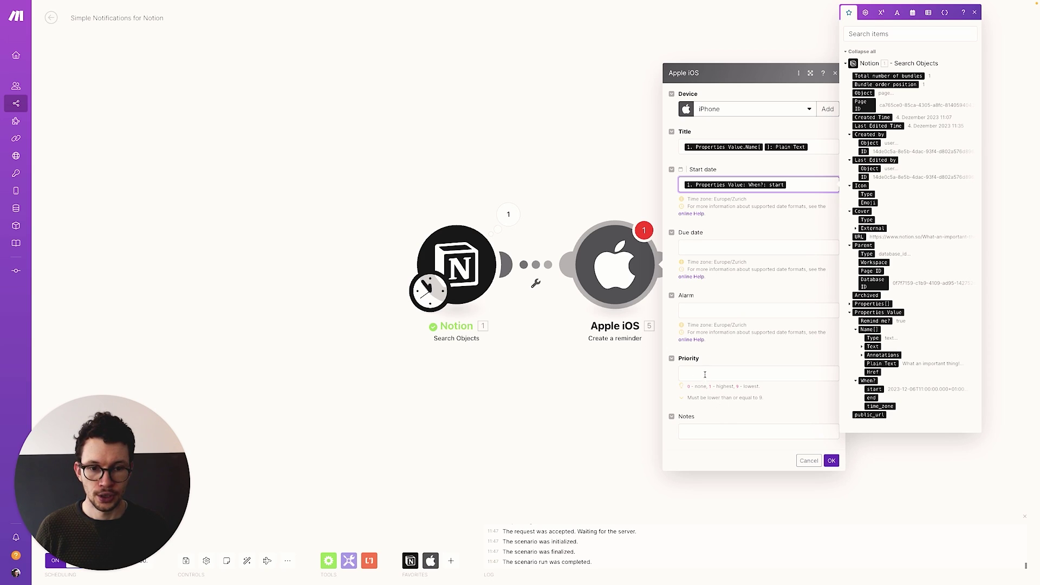
# Set the reminder's priority to 1, leave its notes empty, save the module, and run the scenario once
pyautogui.click(705, 373)
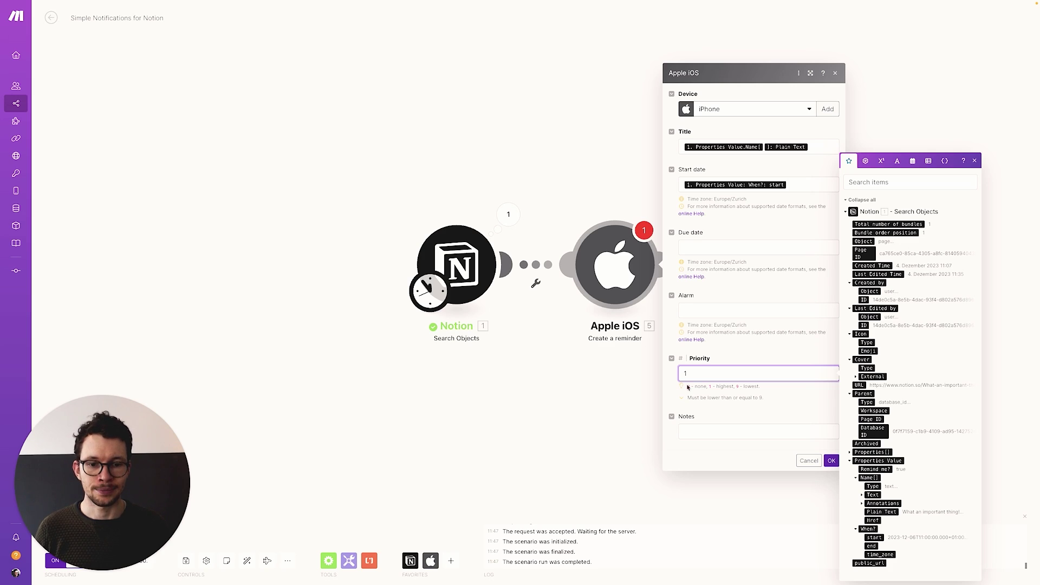
pyautogui.click(708, 433)
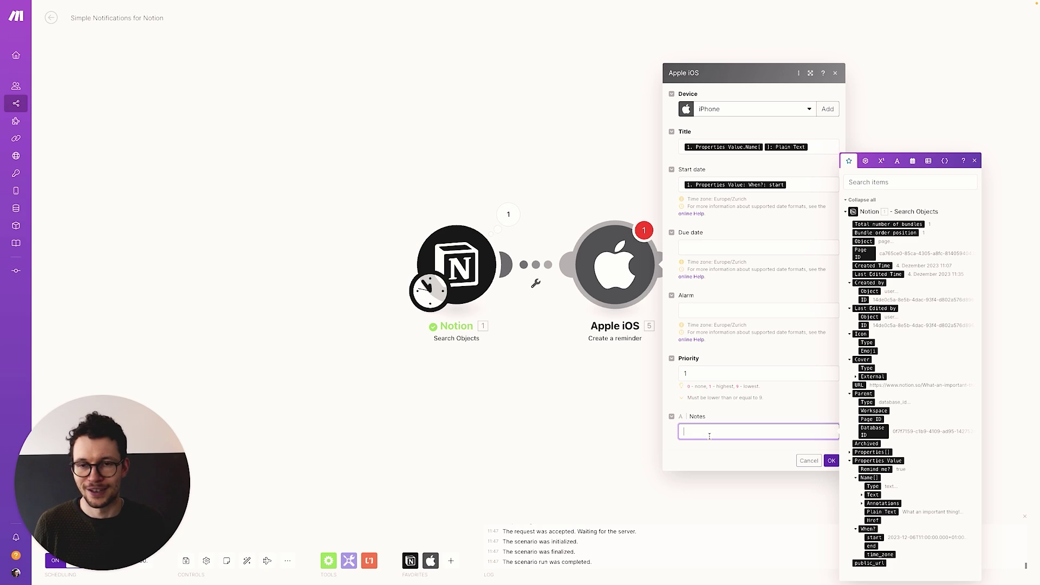
pyautogui.click(831, 461)
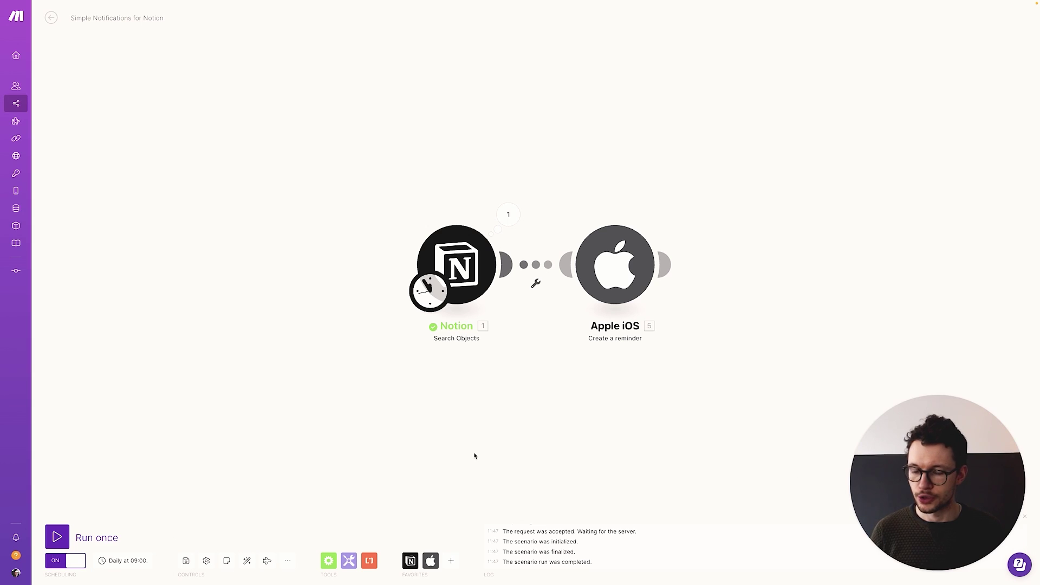
pyautogui.click(56, 536)
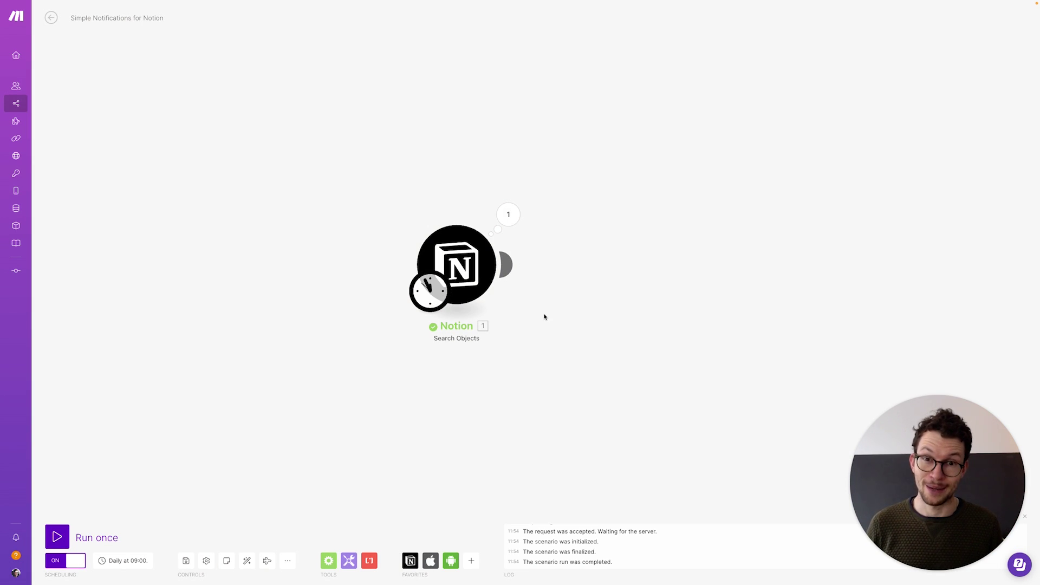
# Try an Android Send a push notification module after the Notion search and delete it from the scenario
pyautogui.click(506, 266)
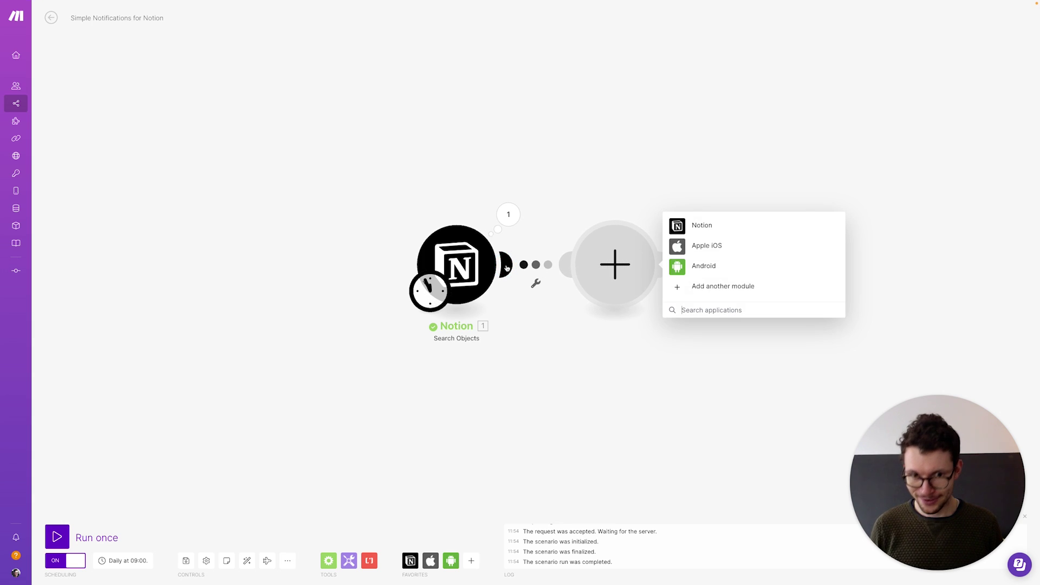
pyautogui.click(698, 266)
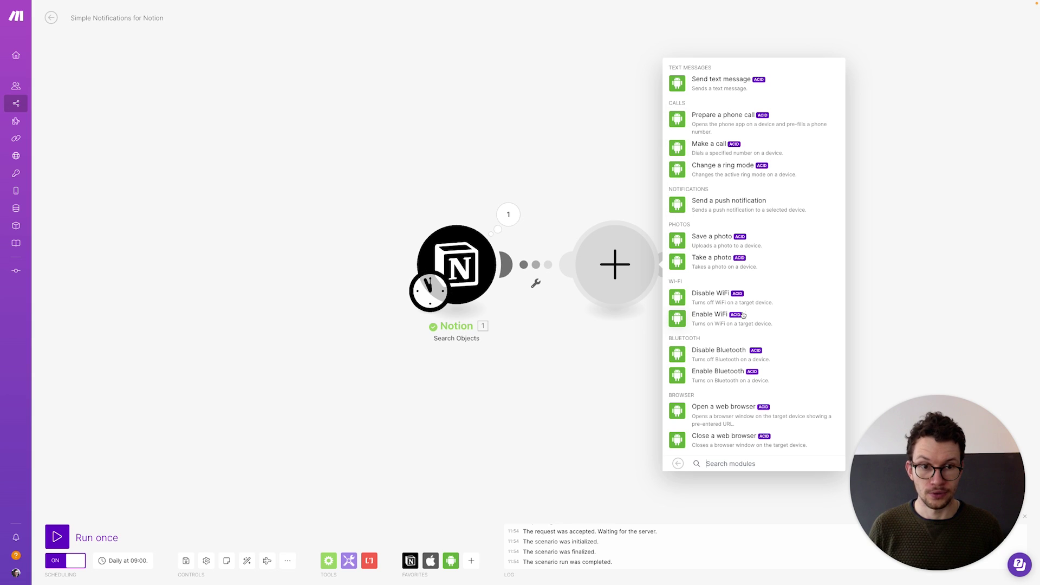
pyautogui.click(707, 208)
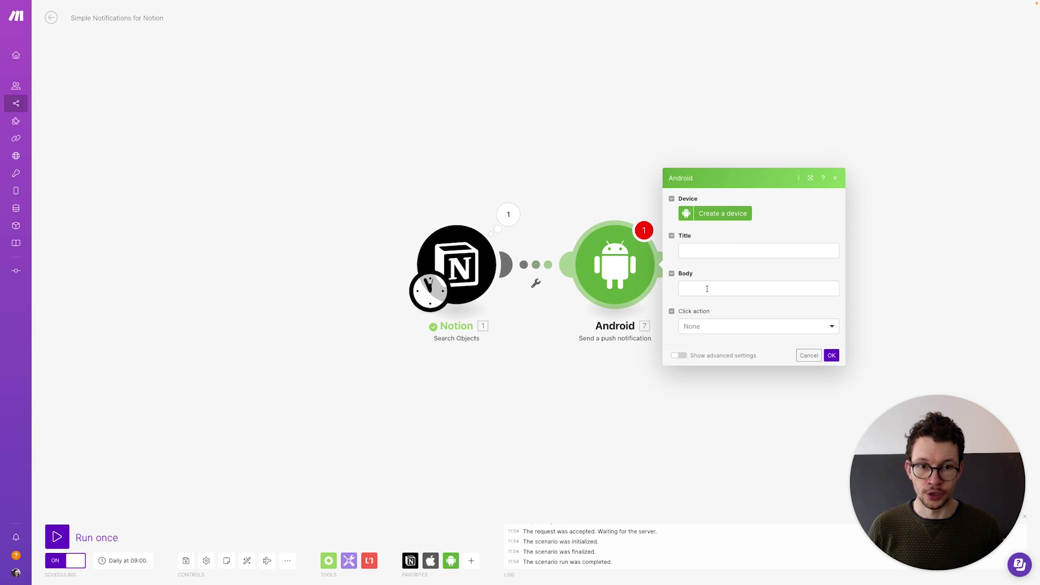
pyautogui.click(549, 418)
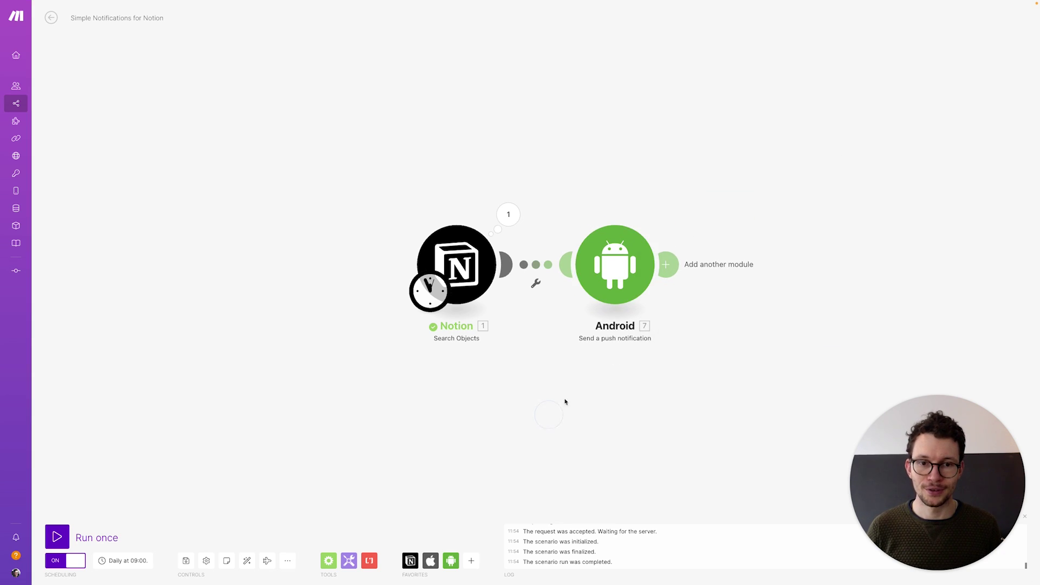
pyautogui.rightClick(608, 268)
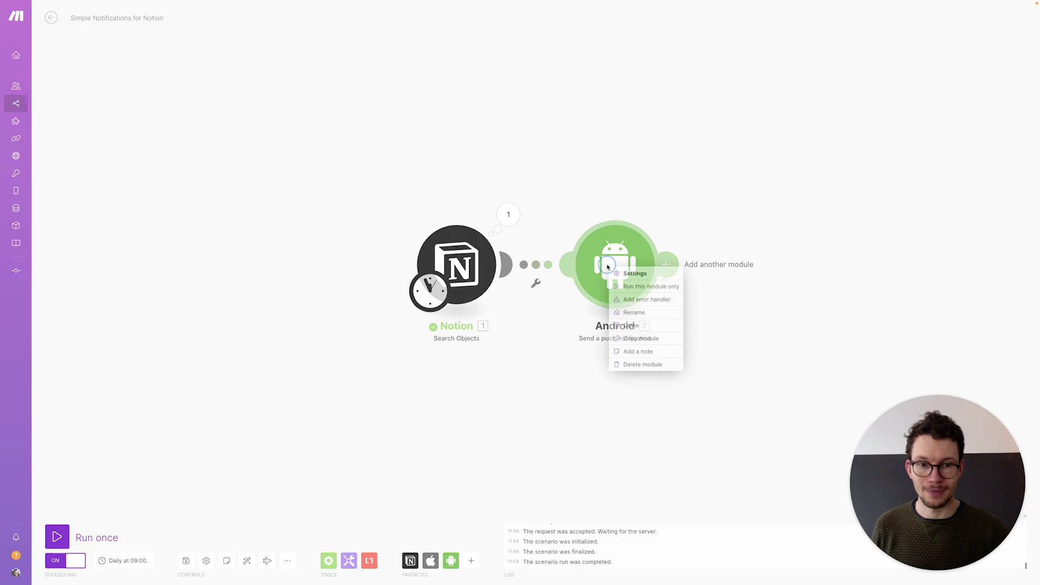
pyautogui.click(635, 367)
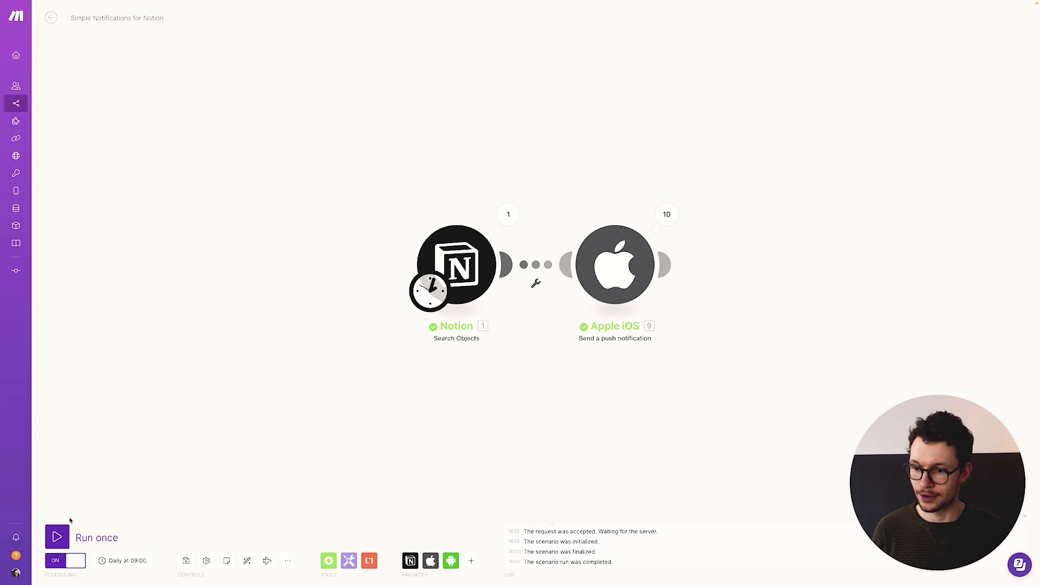
# Run the scenario once and examine the output bundles of the Notion search
pyautogui.click(57, 536)
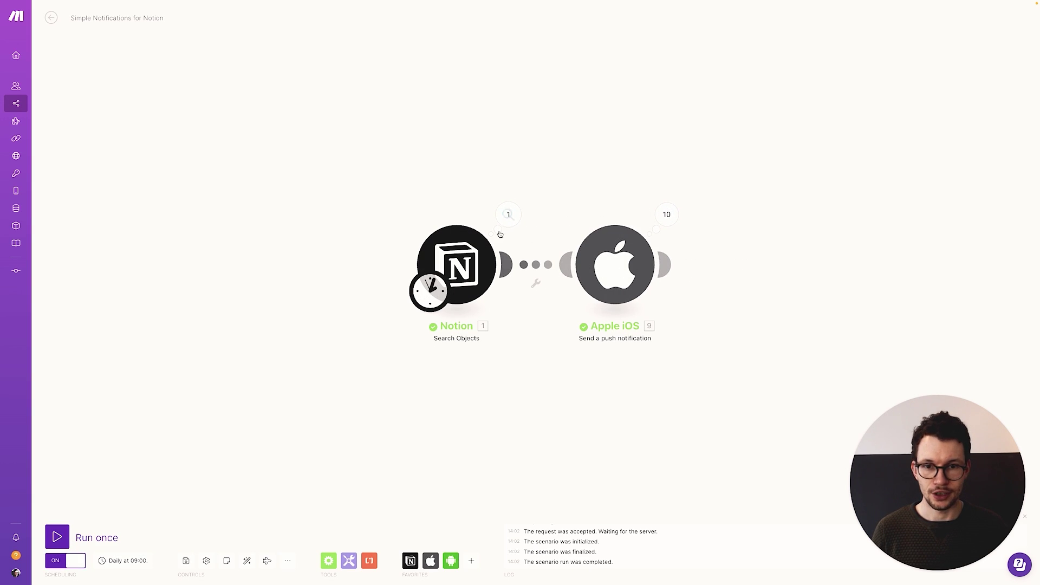
pyautogui.click(507, 216)
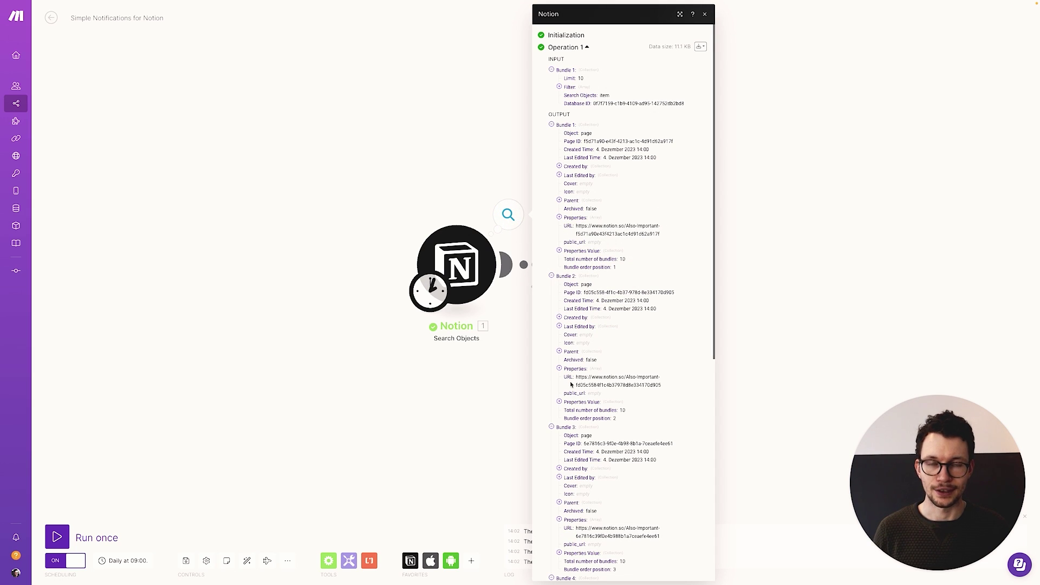
pyautogui.click(504, 406)
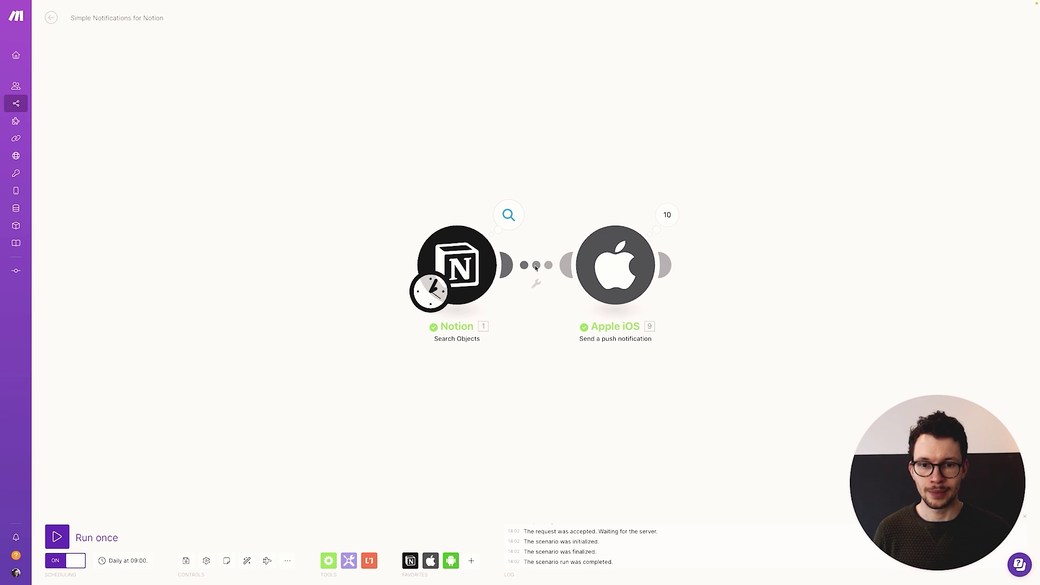
# Insert a Tools Get variable module between the Notion search and the Apple iOS push notification, with the variable name Items
pyautogui.click(534, 267)
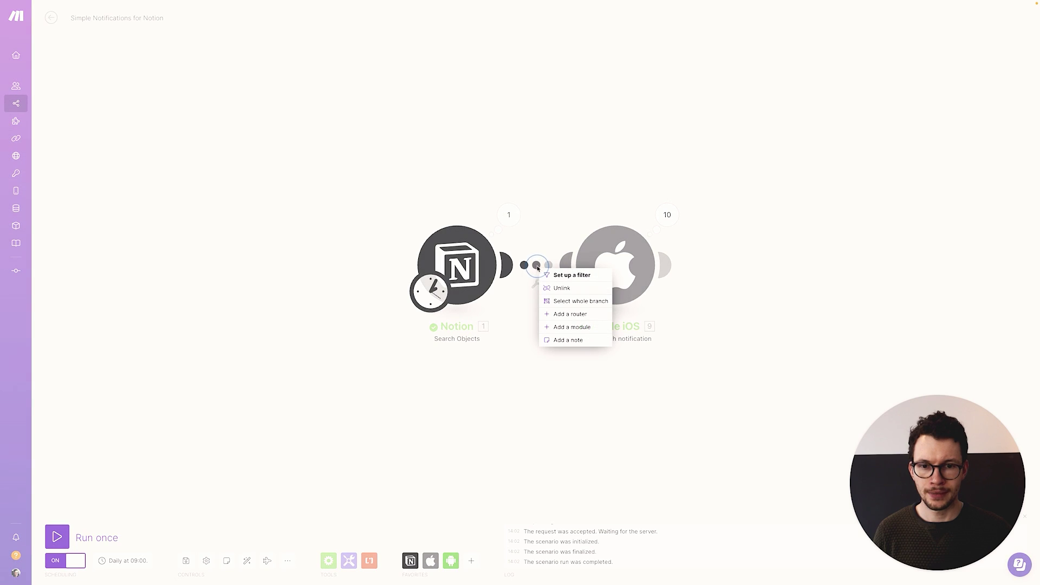
pyautogui.click(570, 328)
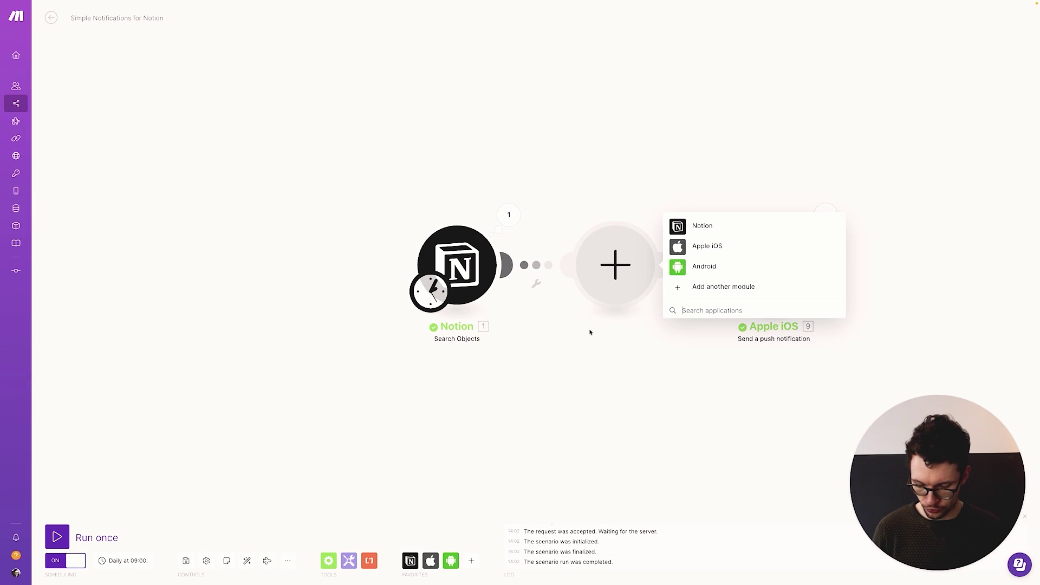
pyautogui.write('variable')
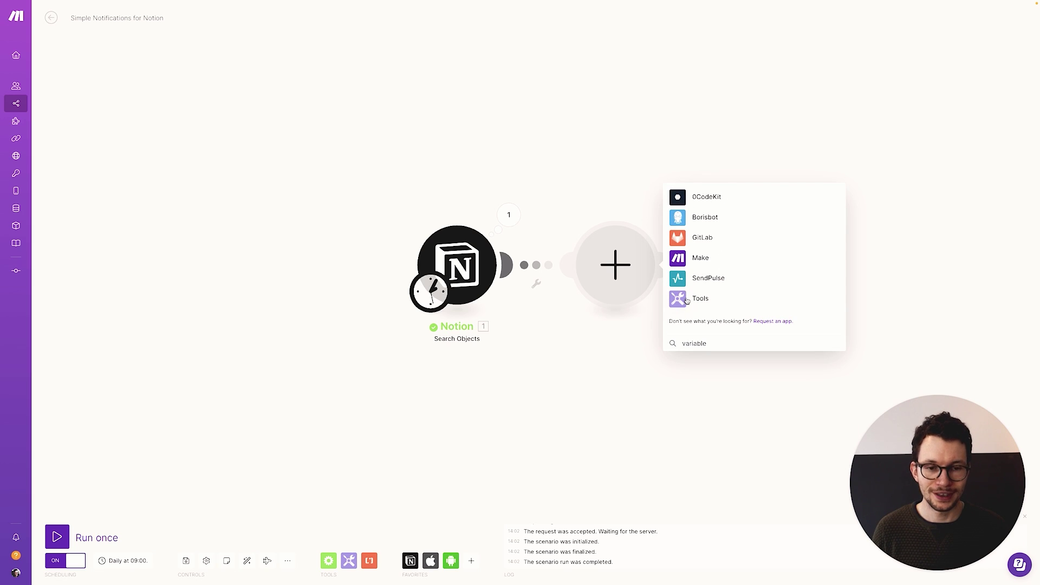
pyautogui.click(687, 299)
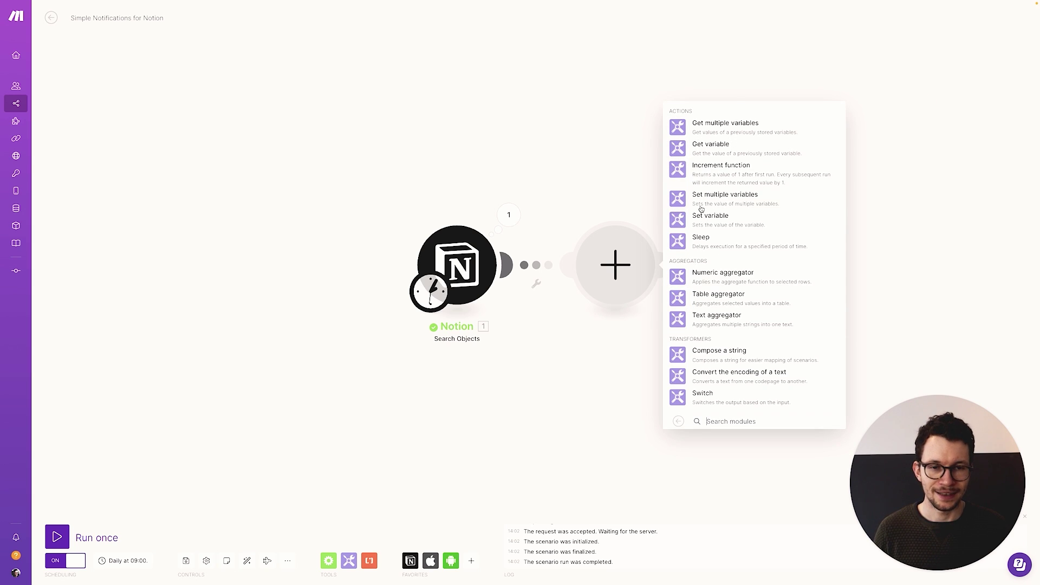
pyautogui.click(686, 152)
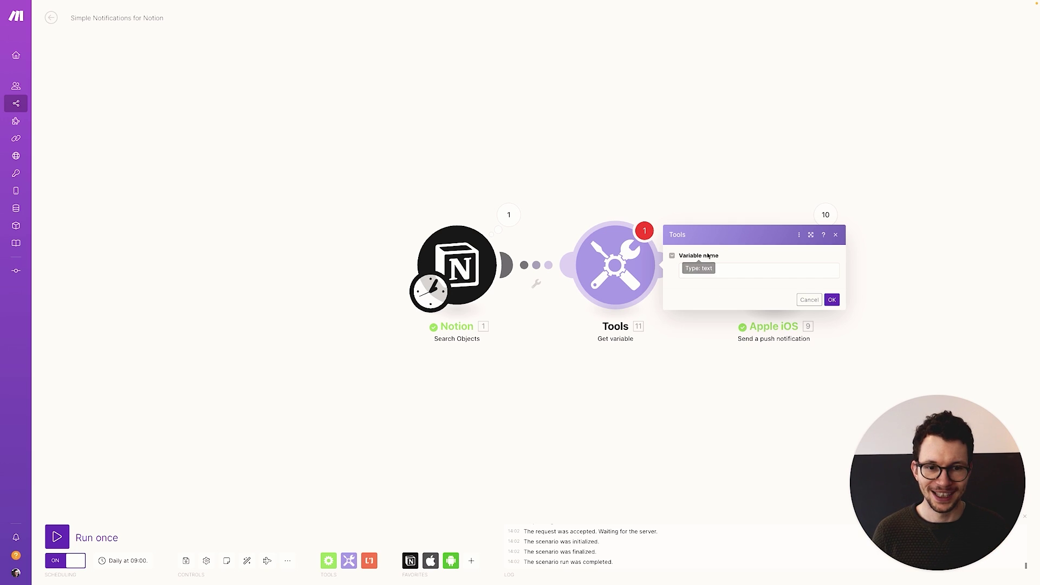
pyautogui.click(712, 270)
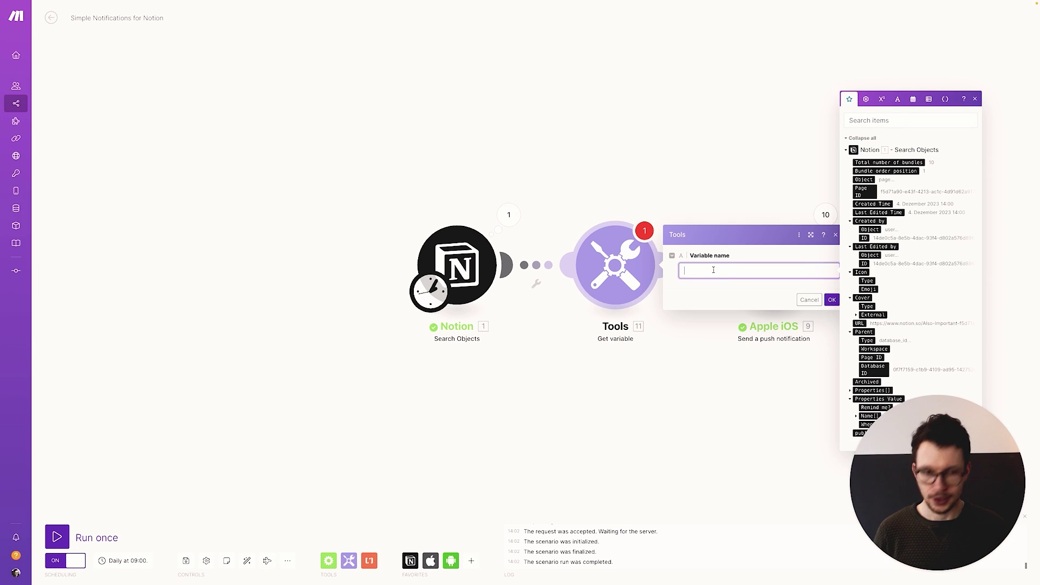
pyautogui.write('Items')
pyautogui.click(831, 300)
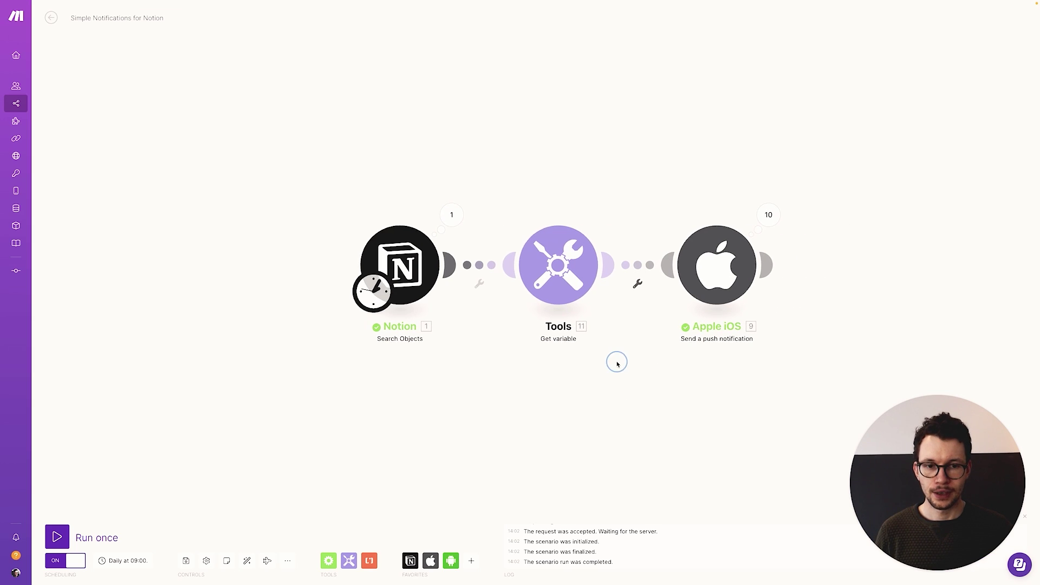
# Insert a Tools Set variable module between the Get variable module and the Apple iOS push notification
pyautogui.click(631, 269)
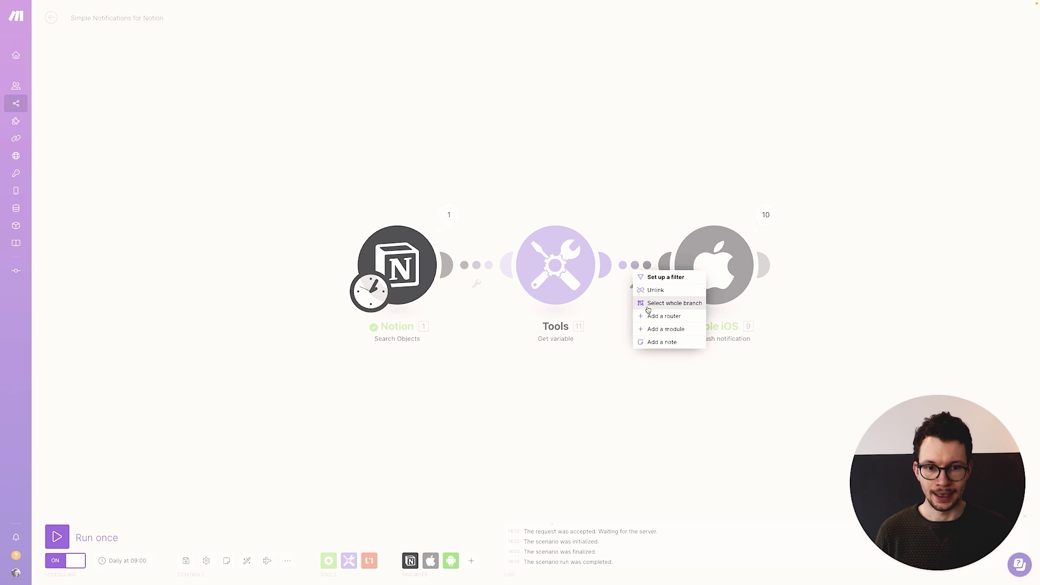
pyautogui.click(656, 329)
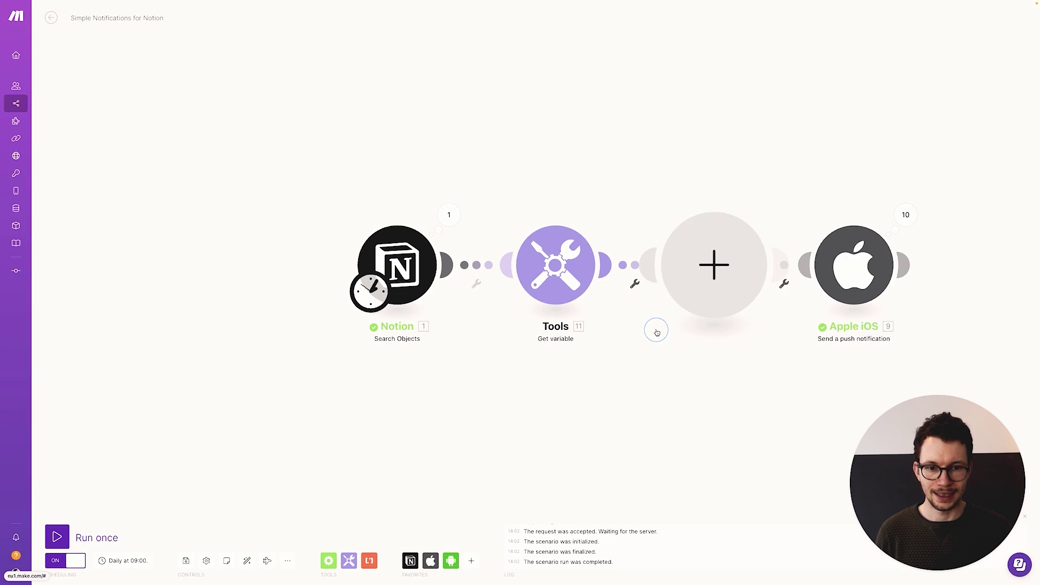
pyautogui.click(794, 308)
pyautogui.write('variable')
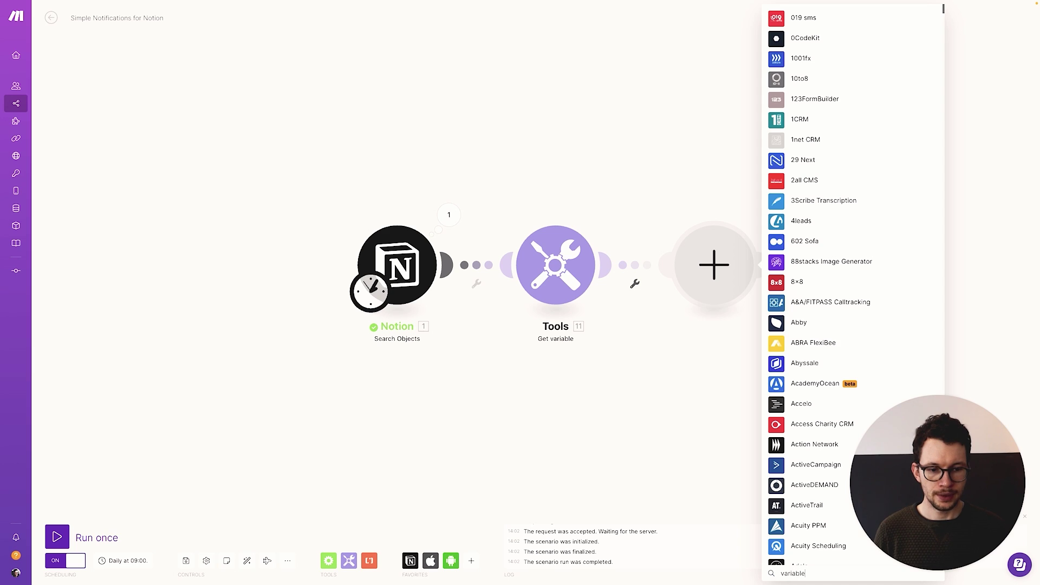
pyautogui.click(782, 297)
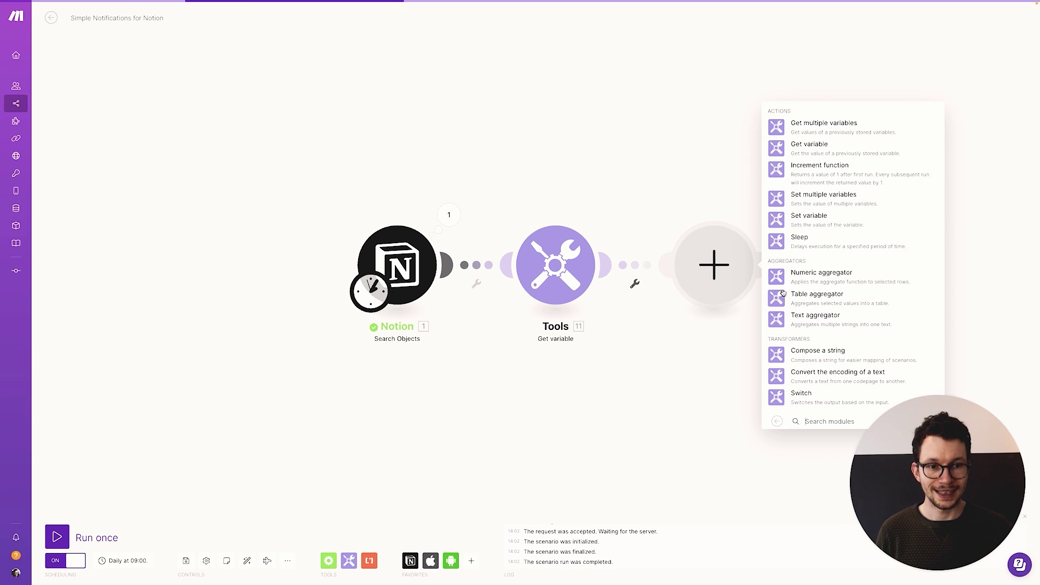
pyautogui.click(779, 221)
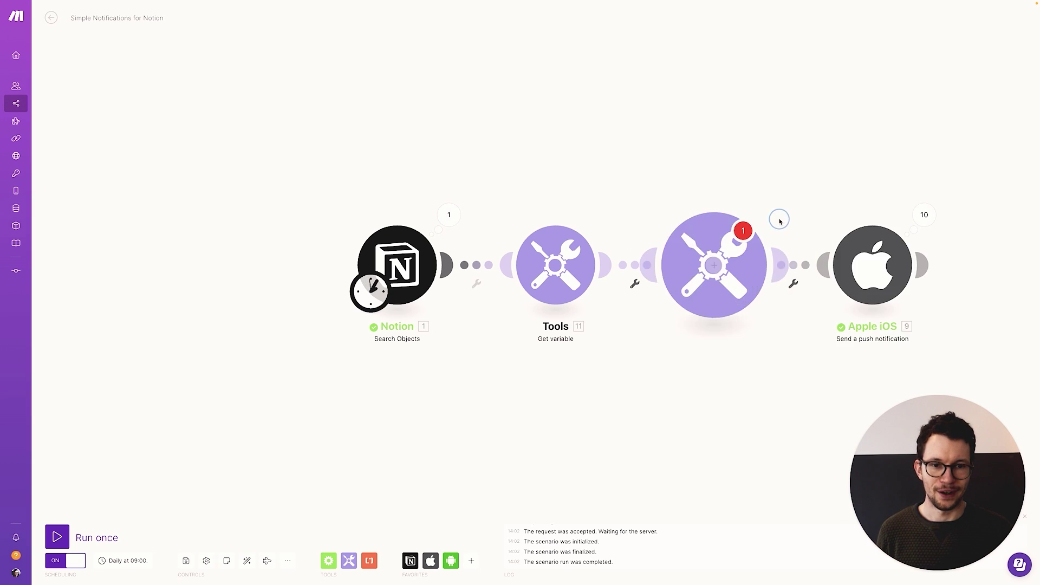
# Name the variable Items, map its value to the Plain Text of the Notion Name property, and save the module
pyautogui.click(782, 234)
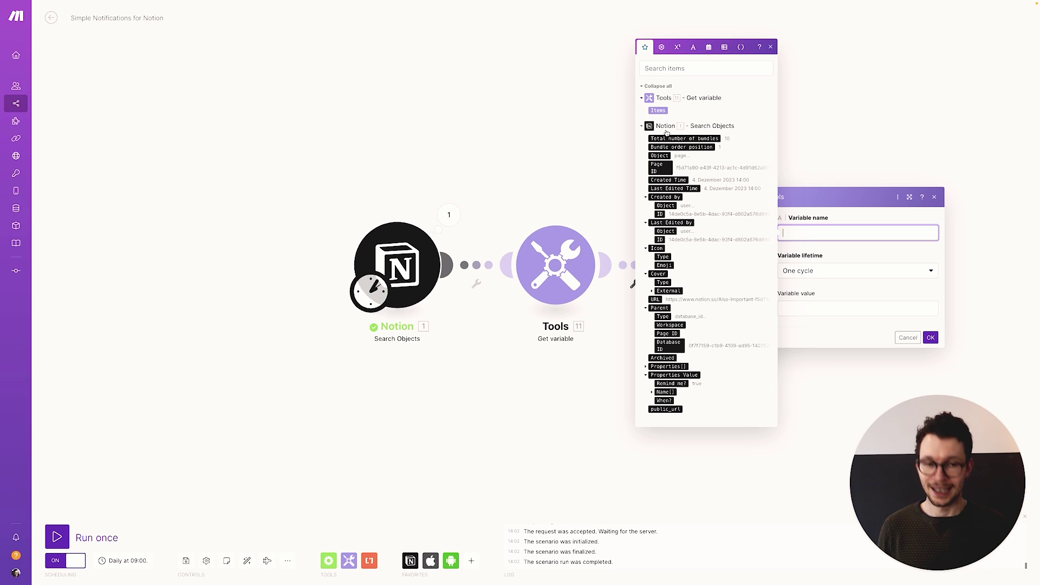
pyautogui.write('Items')
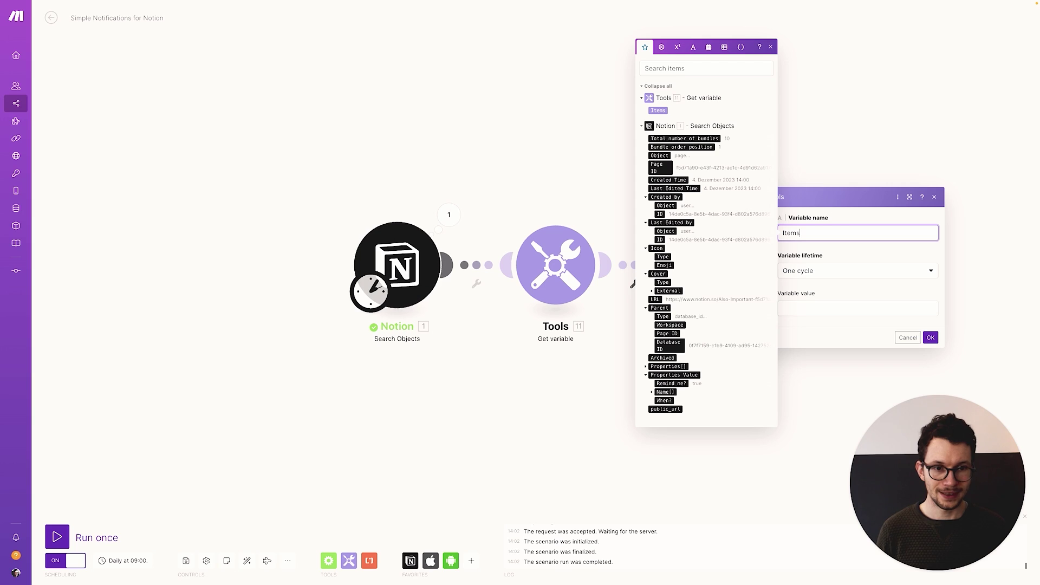
pyautogui.click(799, 256)
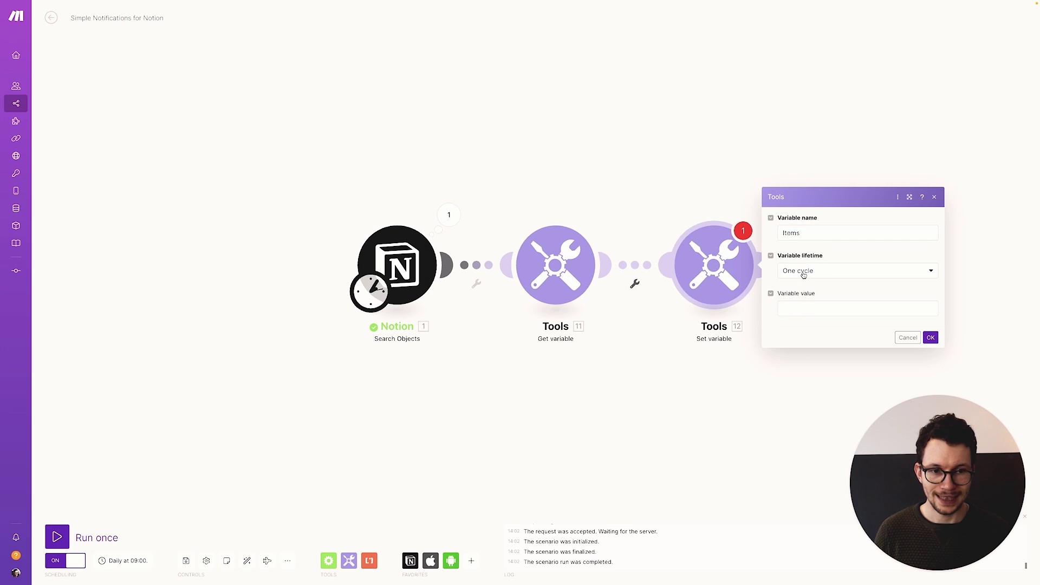
pyautogui.click(791, 306)
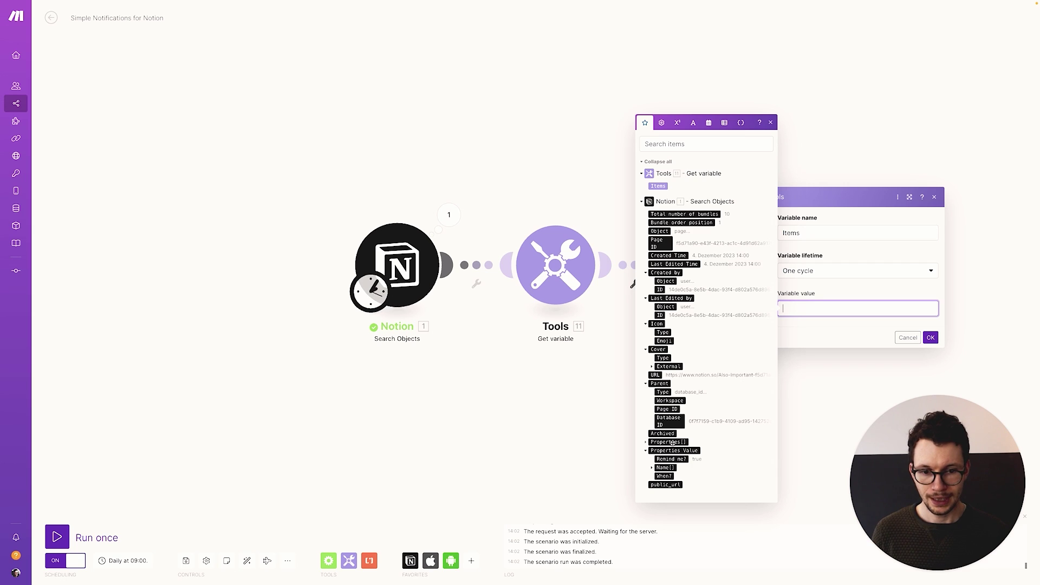
pyautogui.click(651, 468)
pyautogui.click(677, 481)
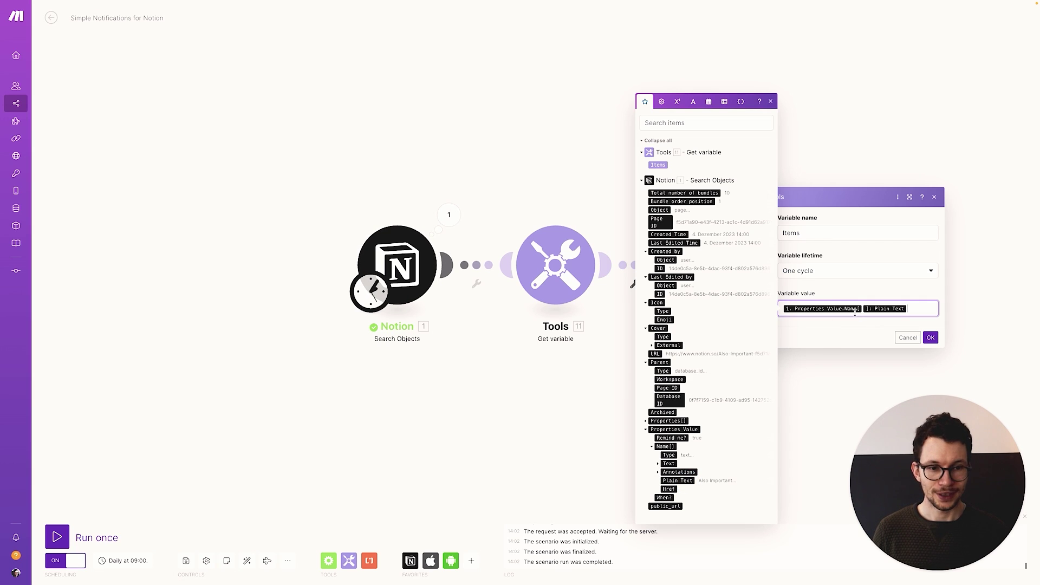
pyautogui.click(931, 338)
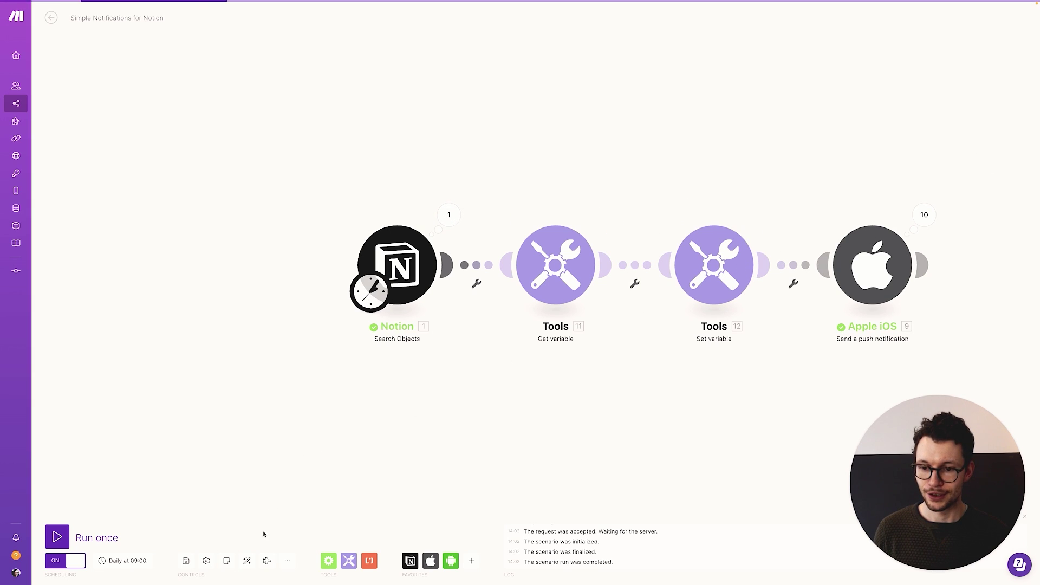
pyautogui.click(288, 561)
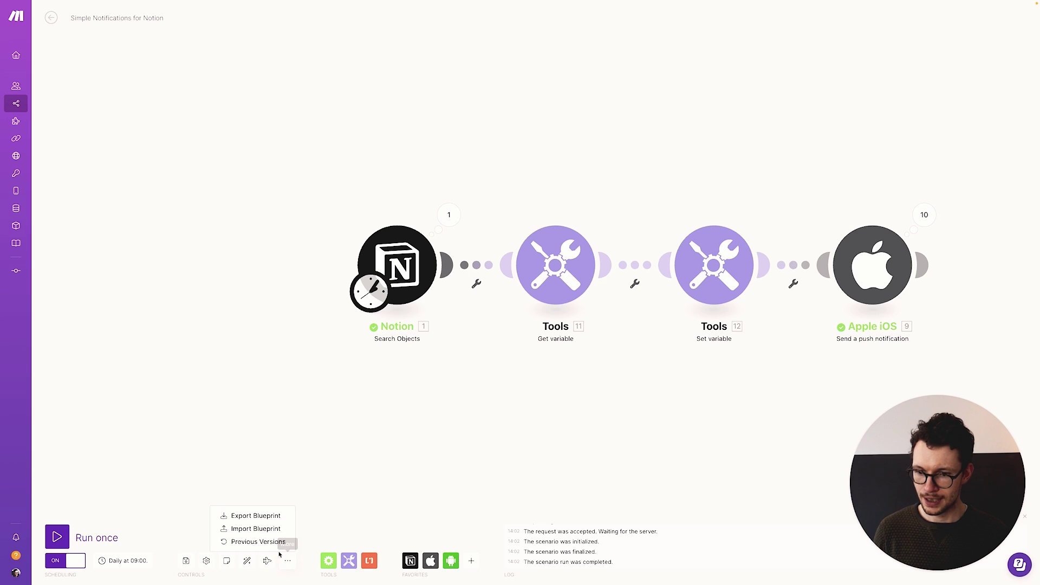
pyautogui.click(267, 560)
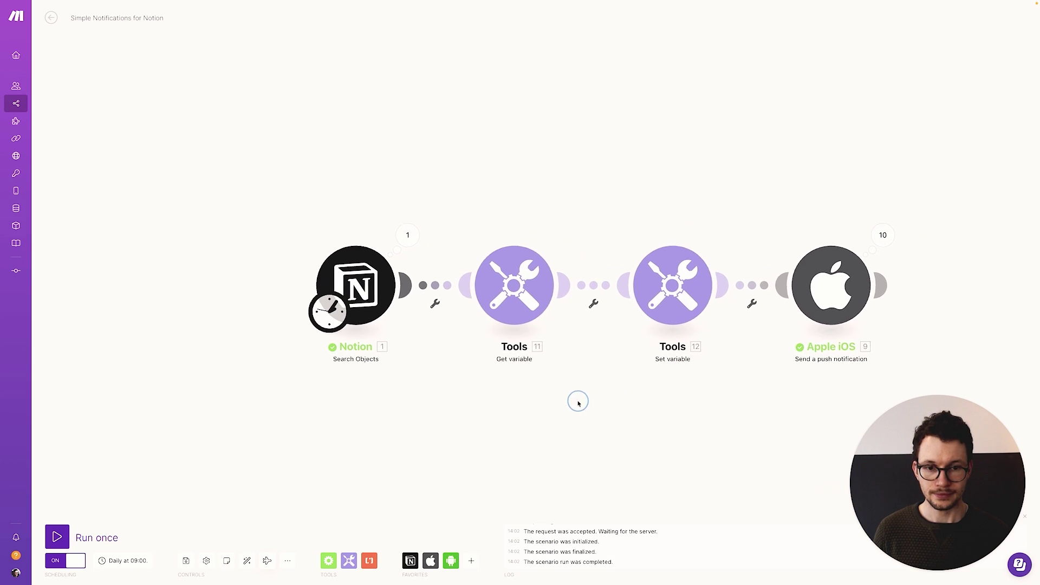
# Add the Get variable module's Items on a line above the Notion name in the Set variable value, and save it
pyautogui.click(656, 309)
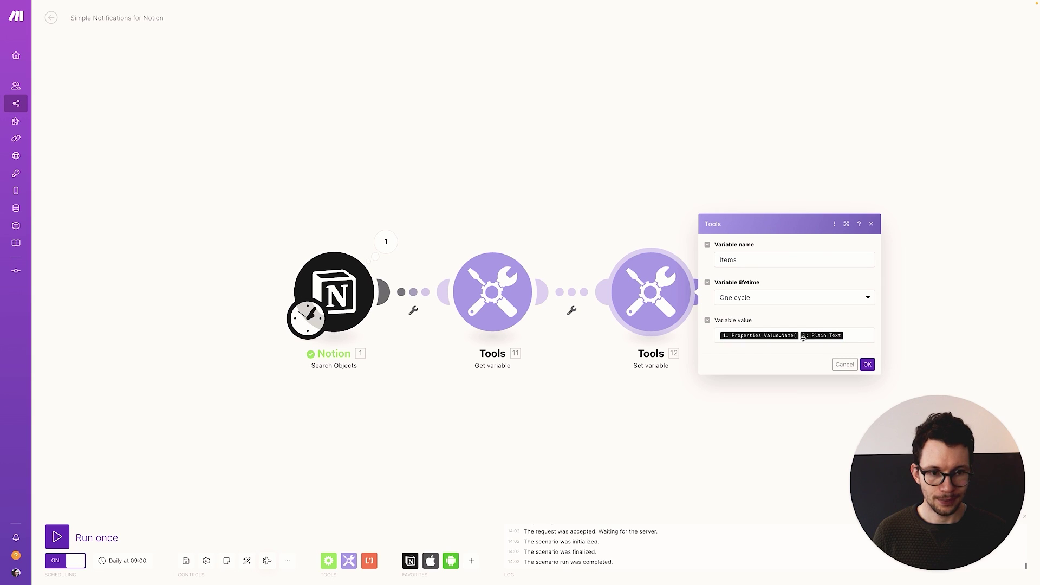
pyautogui.click(725, 335)
pyautogui.press('Return')
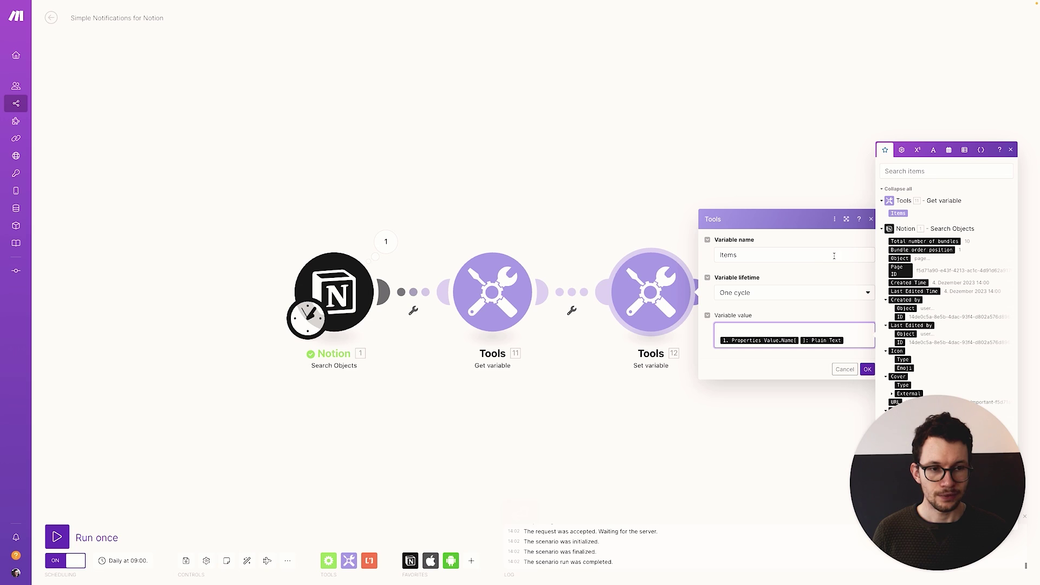
pyautogui.click(898, 214)
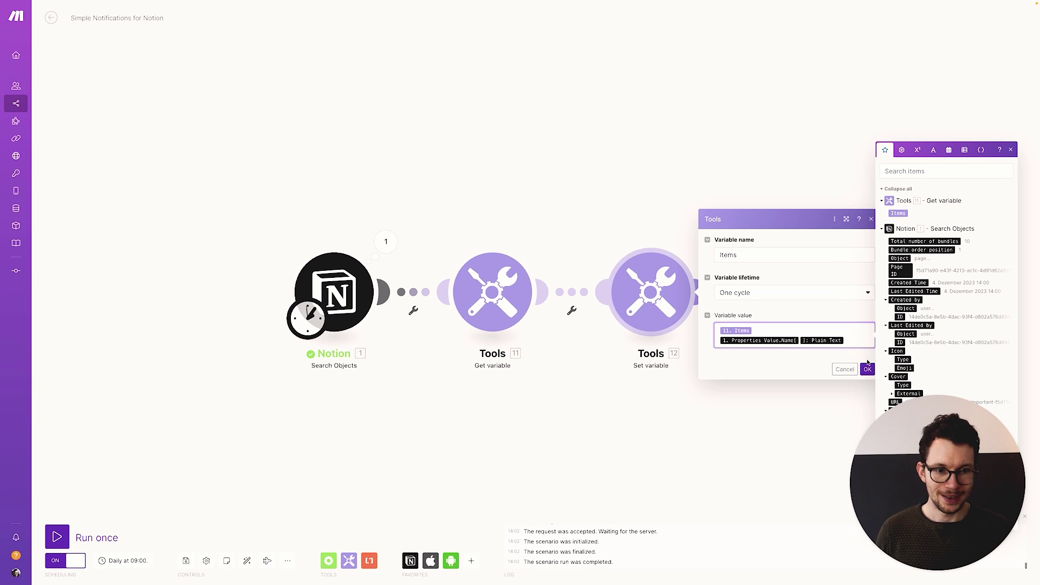
pyautogui.click(866, 369)
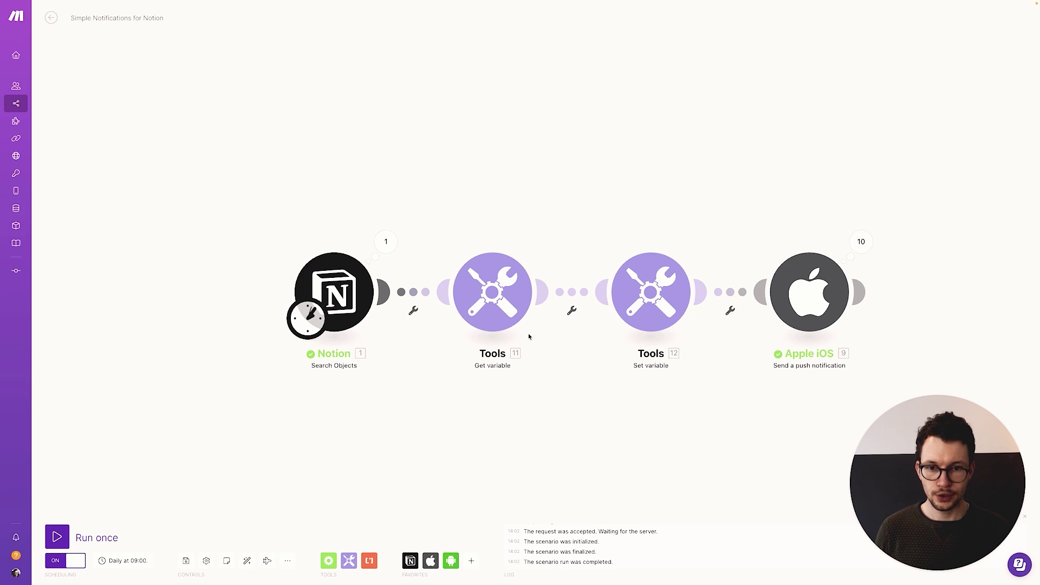
# Start a filter labelled "Done?" between Set variable and Apple iOS, with the Notion Bundle order position as the condition's first operand
pyautogui.click(391, 248)
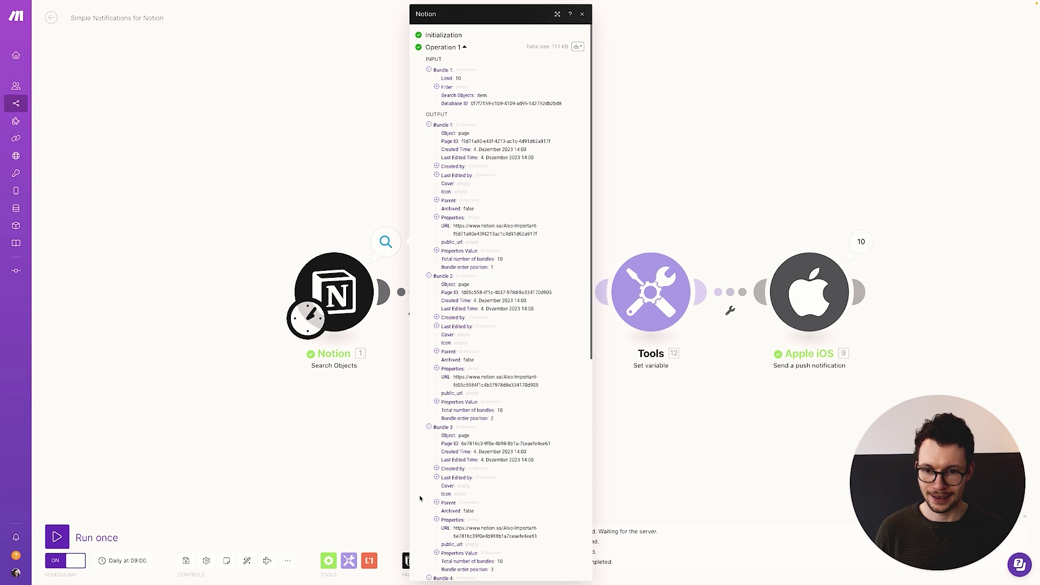
pyautogui.click(357, 467)
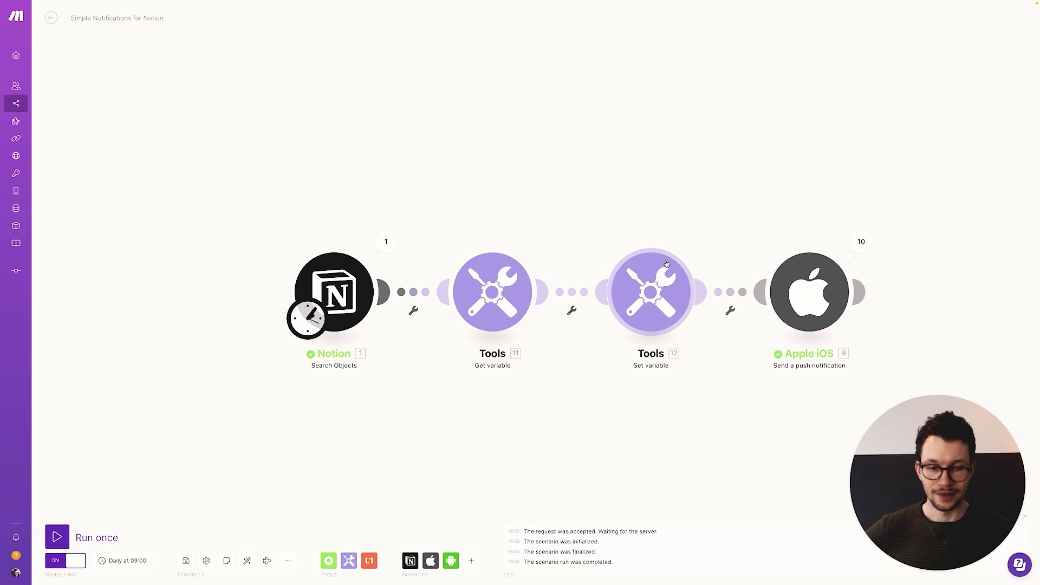
pyautogui.click(726, 293)
pyautogui.click(800, 250)
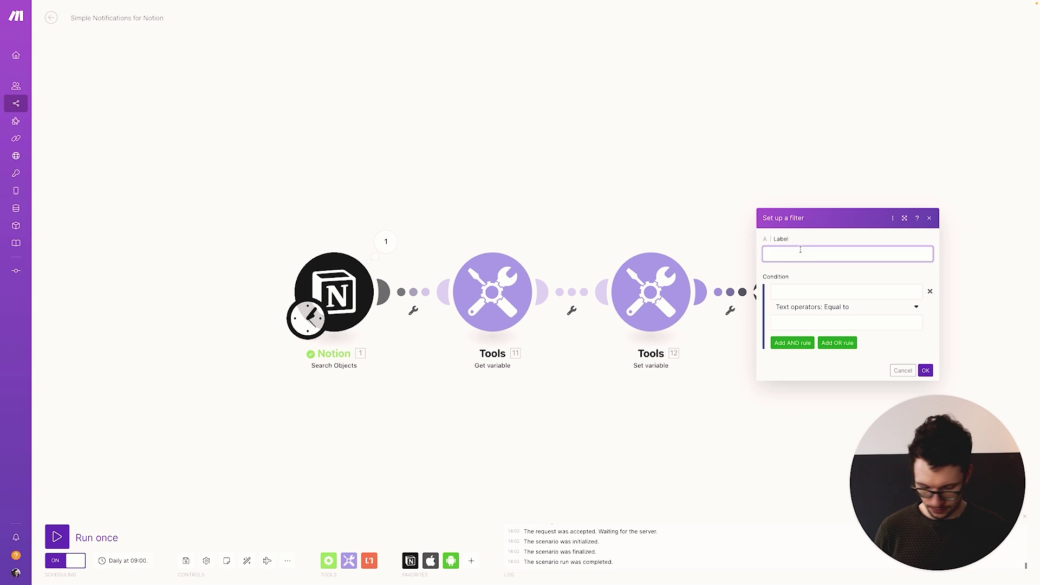
pyautogui.click(836, 288)
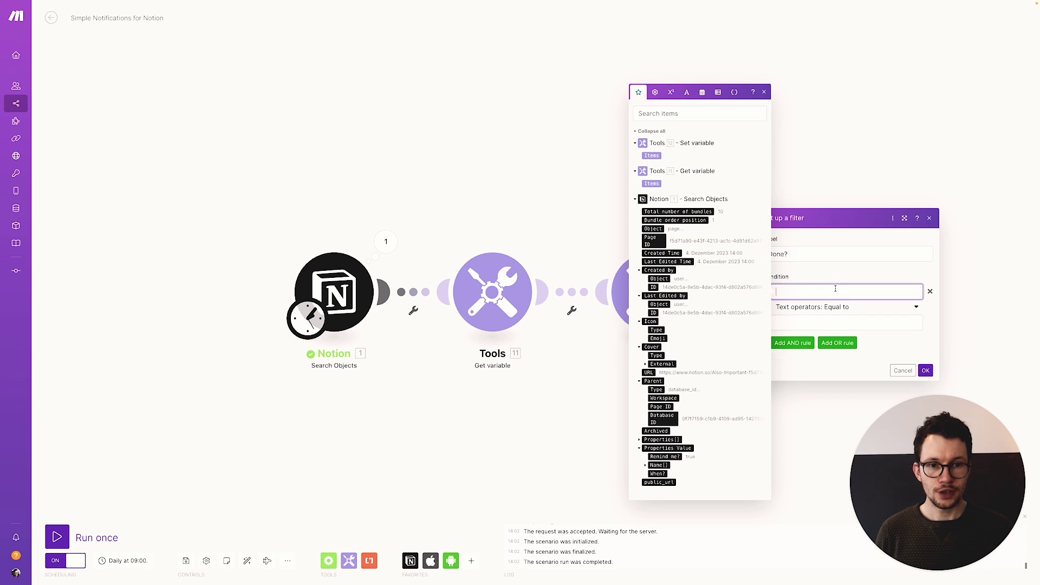
pyautogui.click(676, 219)
# Make the filter condition numerically equal to the Notion search's Total number of bundles and save the filter
pyautogui.click(829, 307)
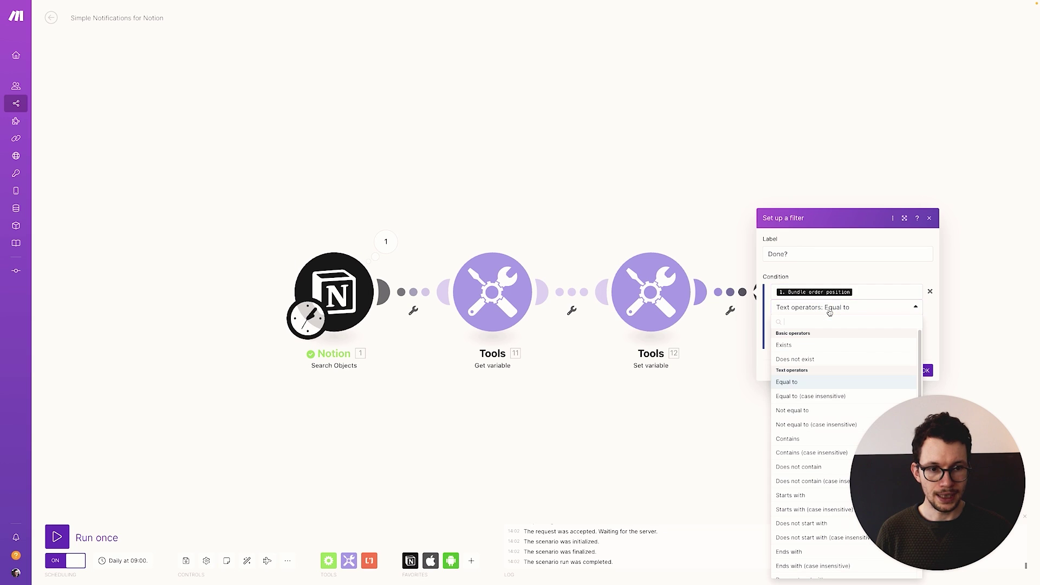
pyautogui.scroll(-5, 799, 420)
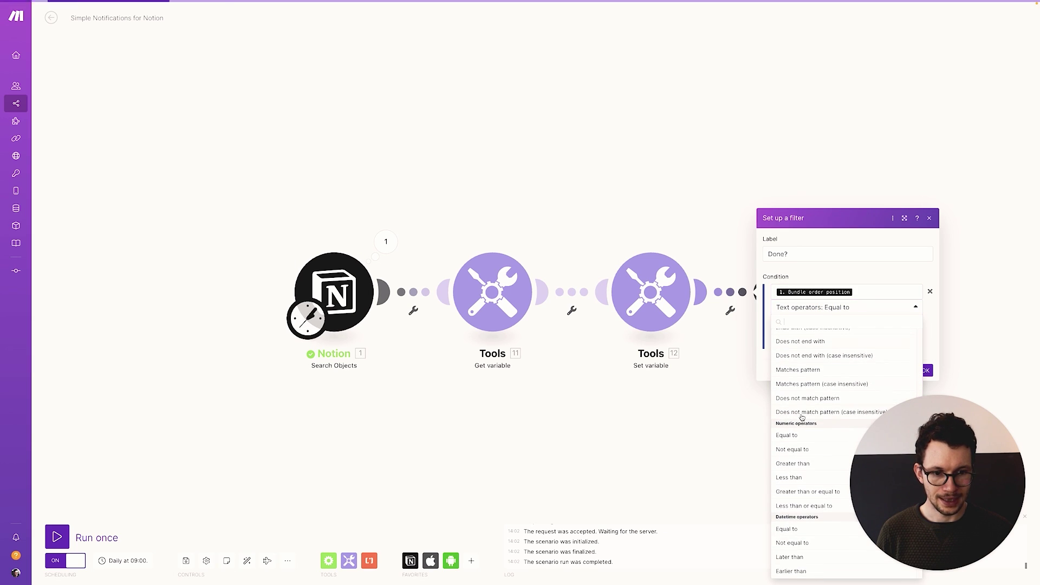
pyautogui.click(786, 436)
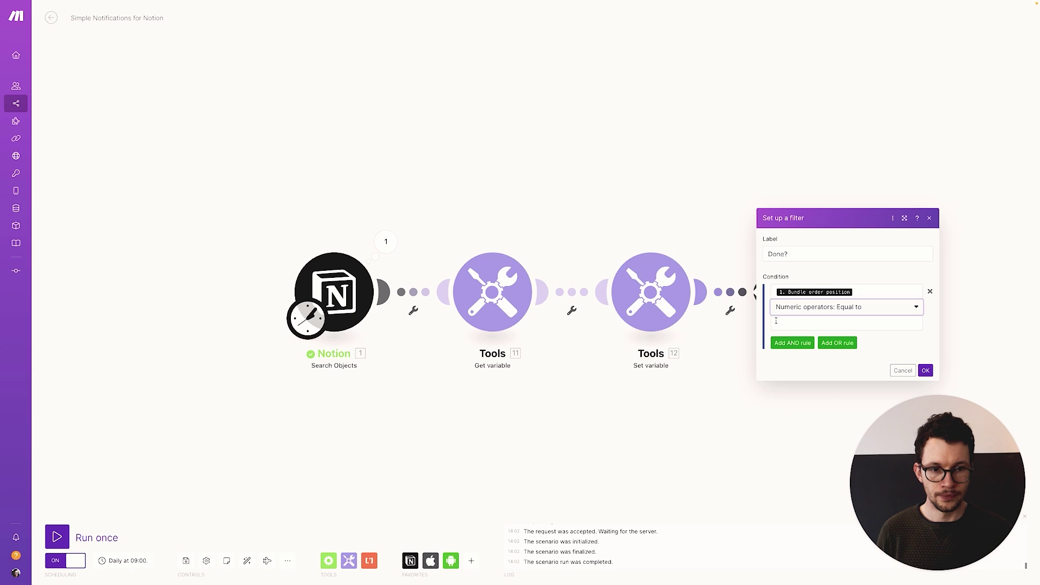
pyautogui.click(775, 321)
pyautogui.click(677, 242)
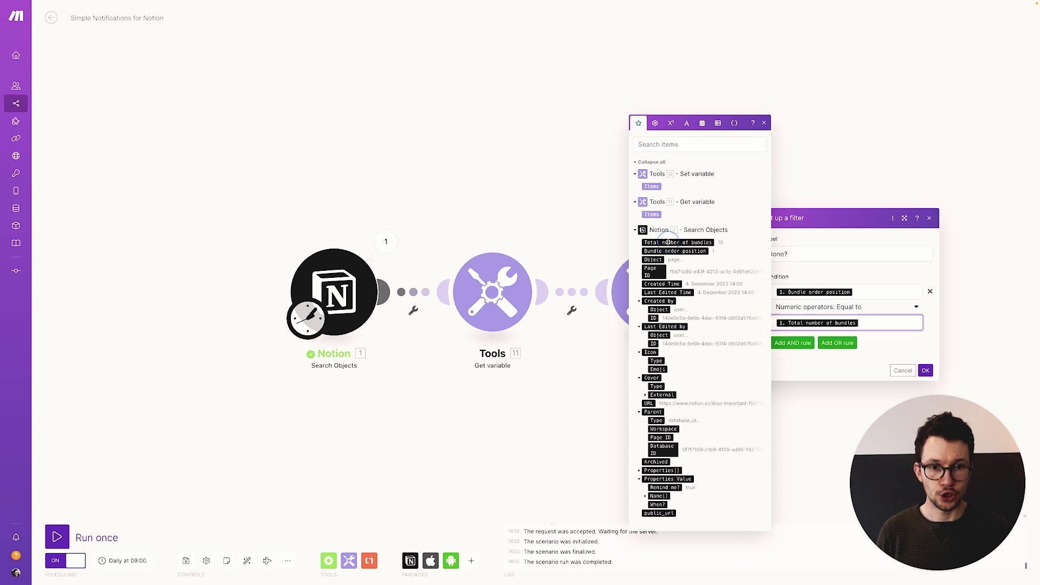
pyautogui.click(925, 370)
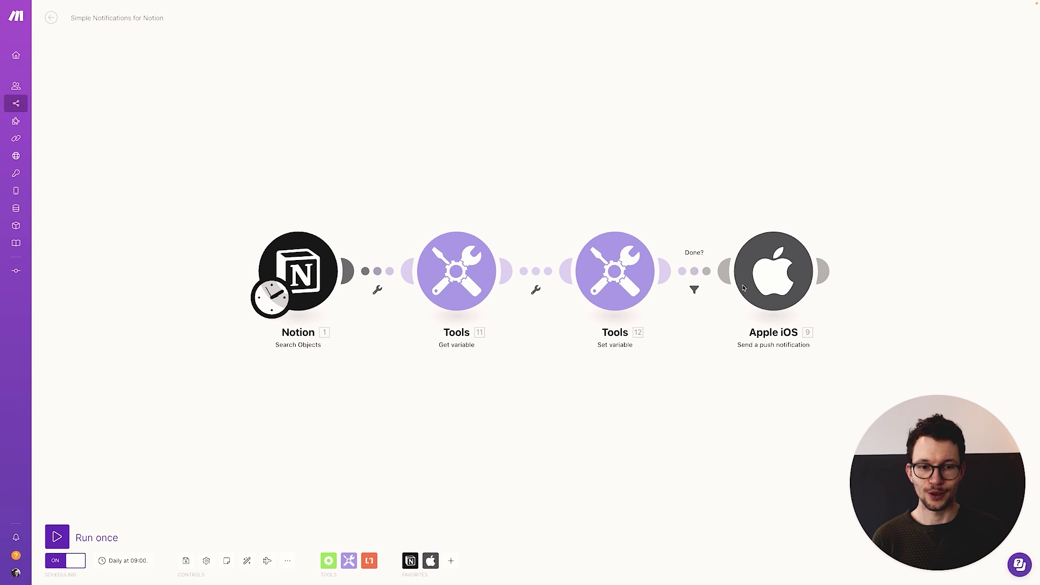
# Replace the push notification's body with the Items variable from the Set variable module and save it
pyautogui.click(777, 285)
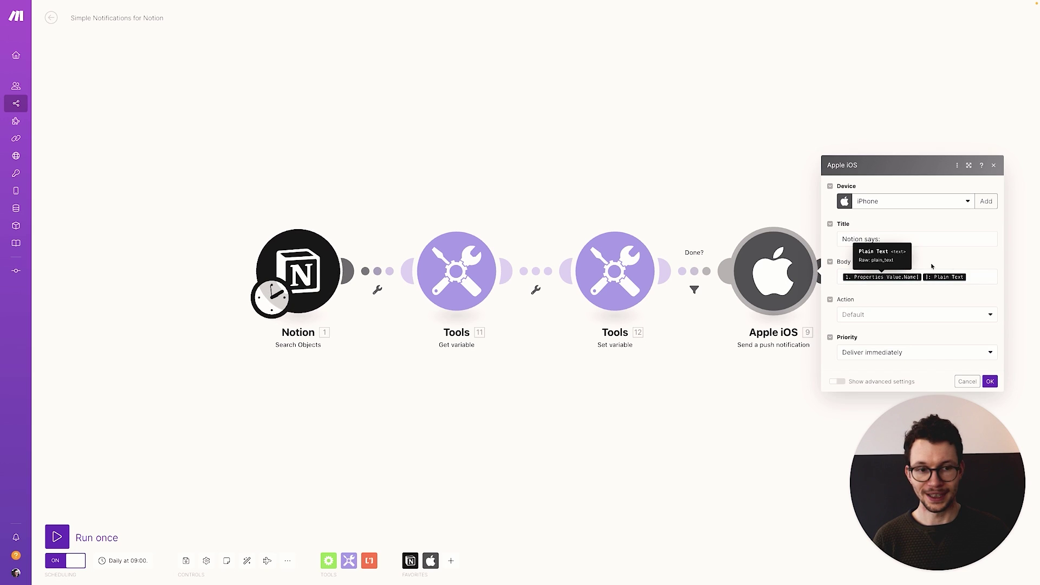
pyautogui.click(974, 278)
pyautogui.press('BackSpace')
pyautogui.press('BackSpace')
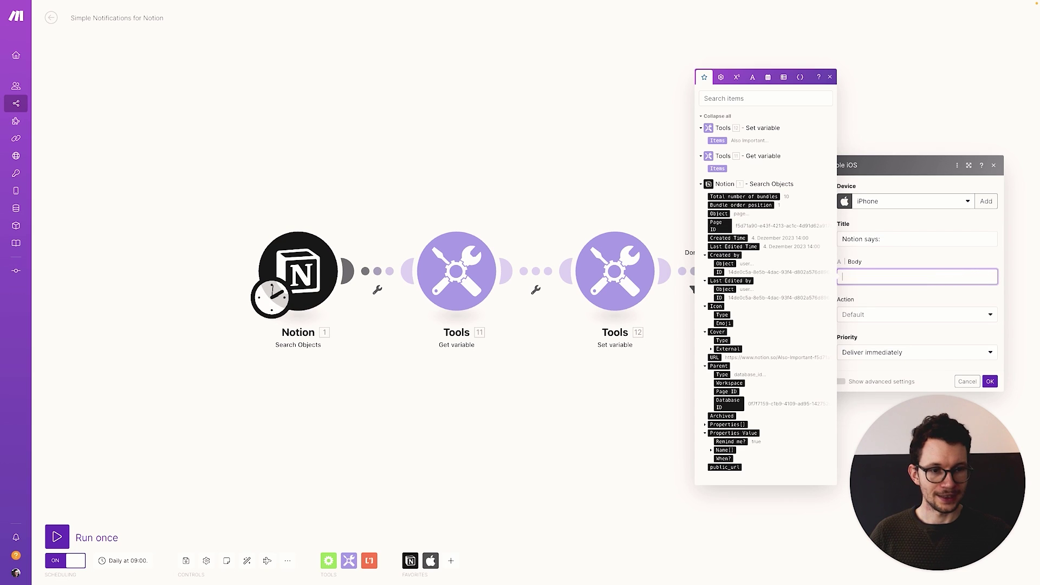
pyautogui.click(717, 140)
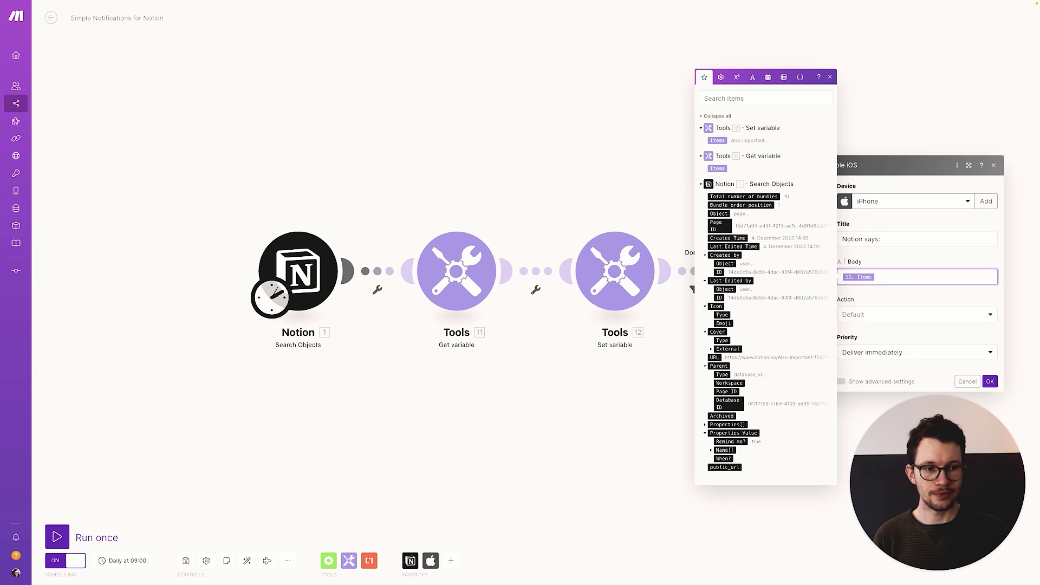
pyautogui.click(990, 381)
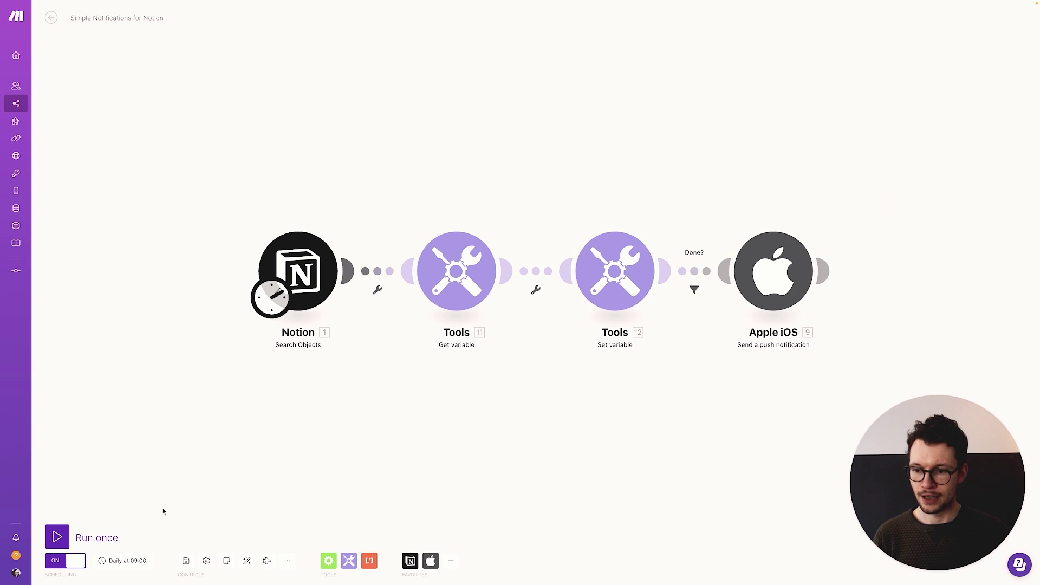
# Run the scenario once and examine the output of Operation 10 in the Set variable module
pyautogui.click(68, 528)
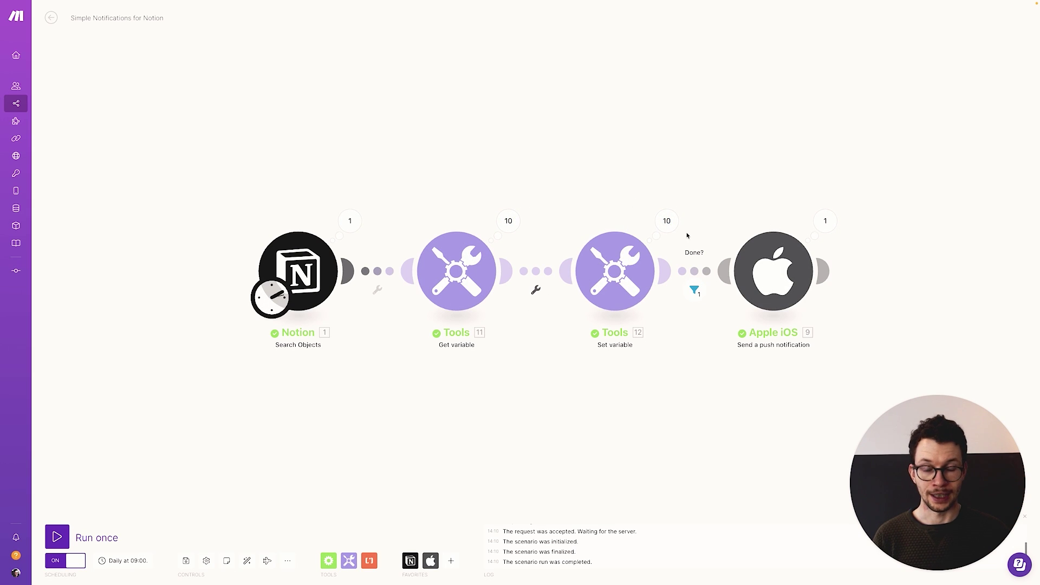
pyautogui.click(667, 222)
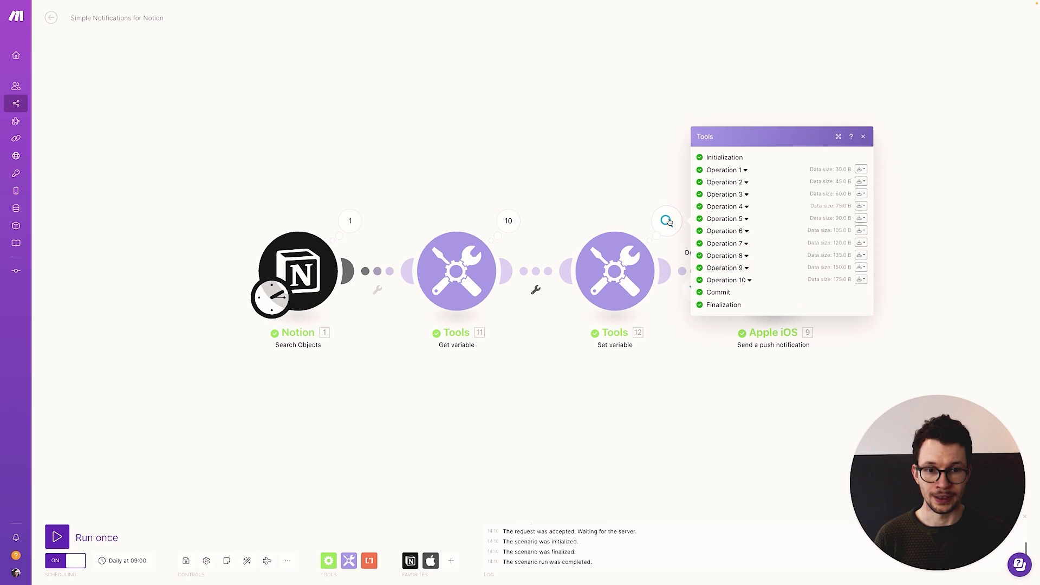
pyautogui.click(743, 280)
pyautogui.click(718, 320)
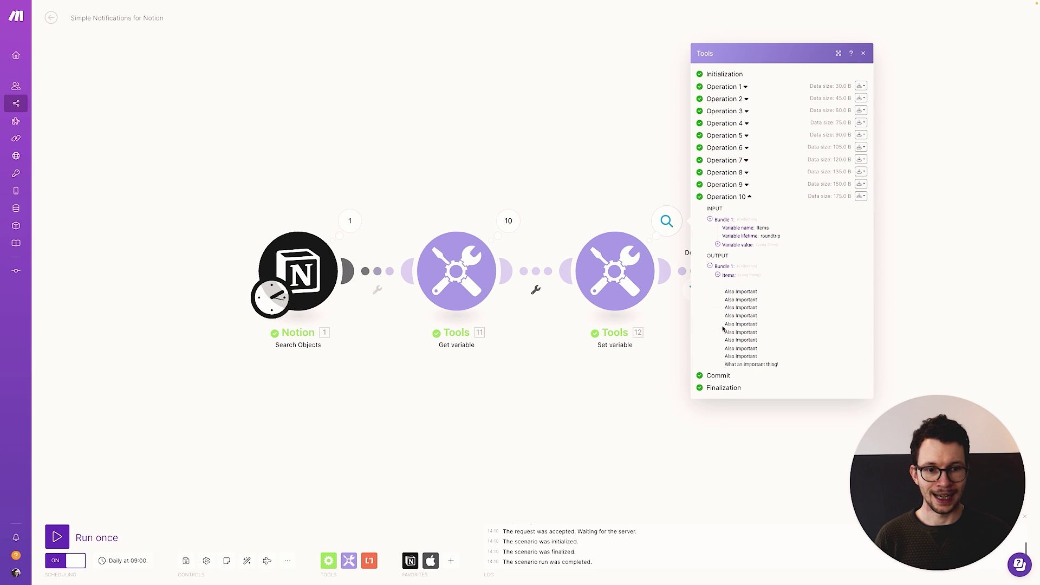
pyautogui.click(576, 410)
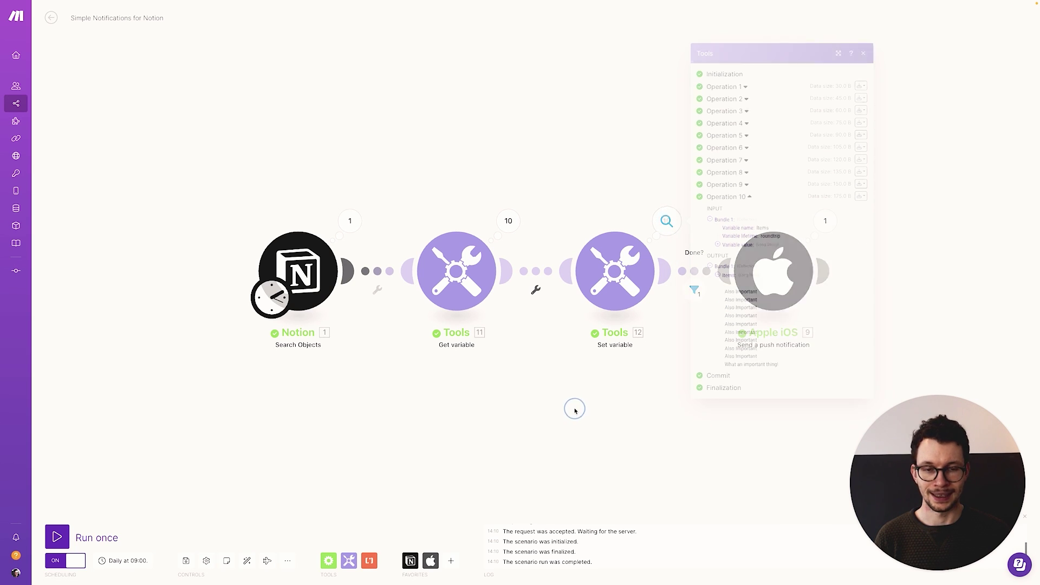